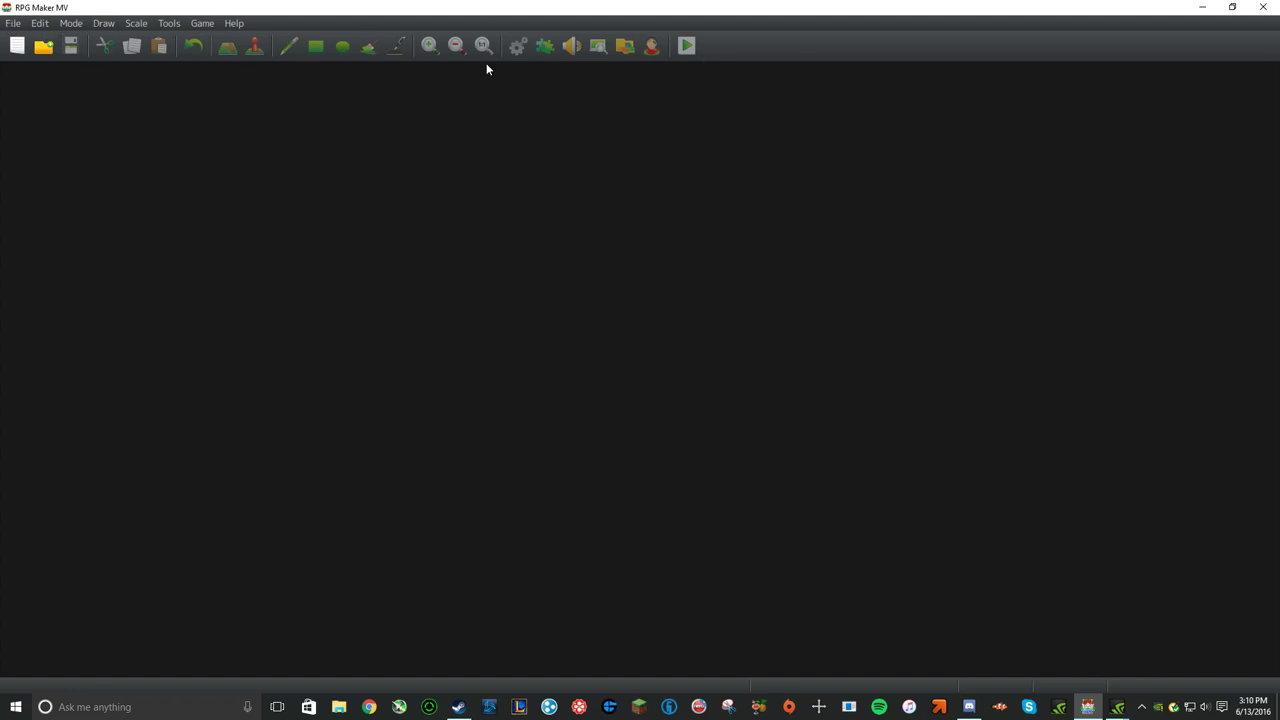
- Create a new project named 'Tutorial Game' with the game title 'RPG Maker MV'
{"action": "left_click", "coordinate": [13, 23]}
{"action": "mouse_move", "coordinate": [36, 26]}
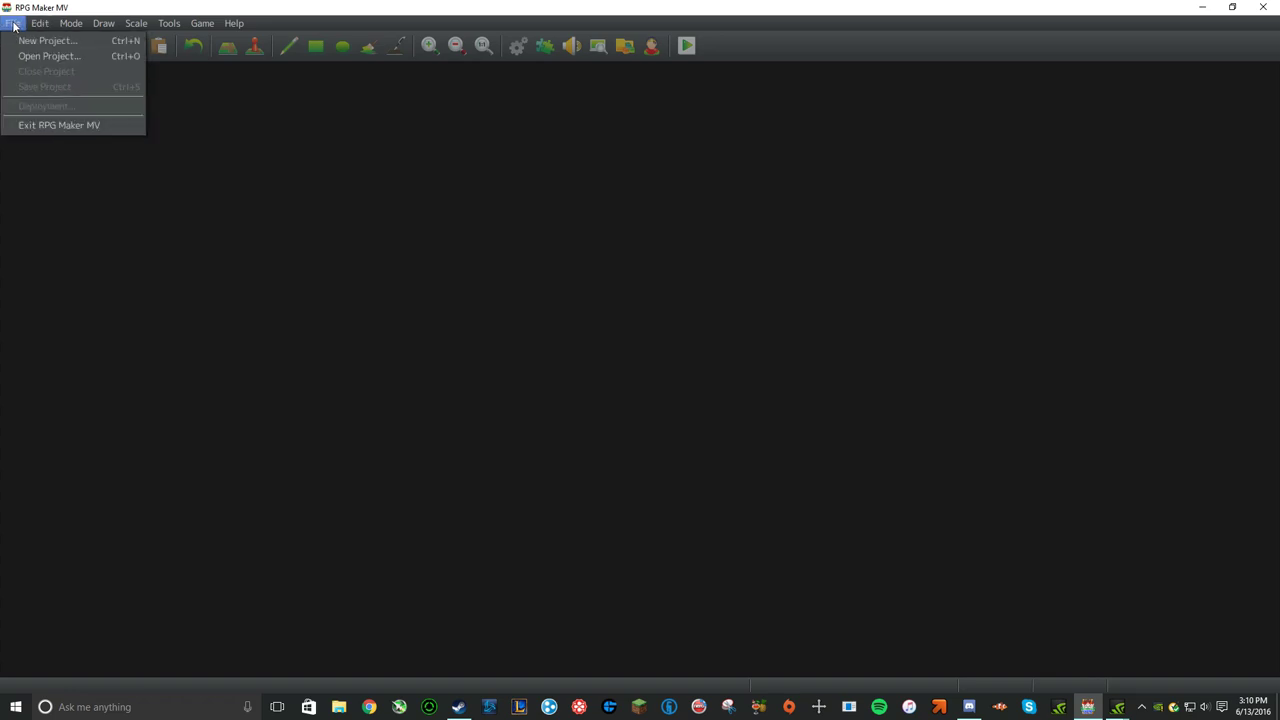
{"action": "left_click", "coordinate": [51, 41]}
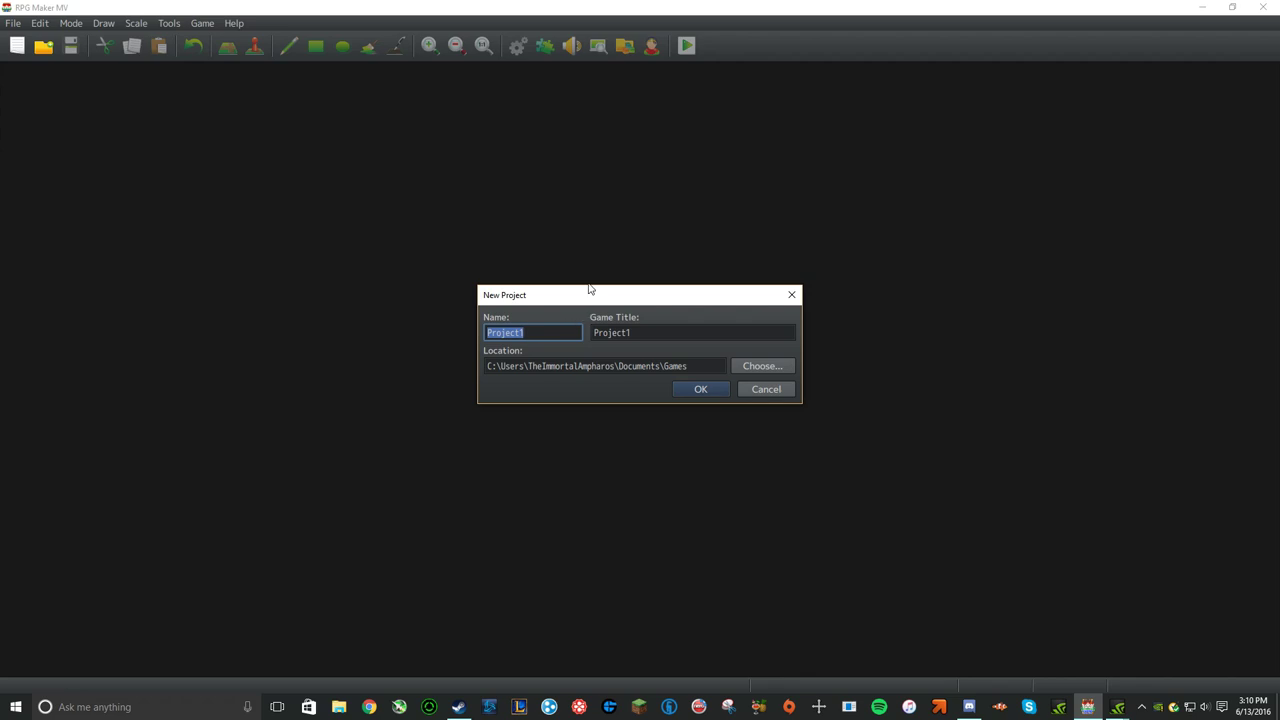
{"action": "type", "text": "Tutorial Game"}
{"action": "left_click", "coordinate": [679, 332]}
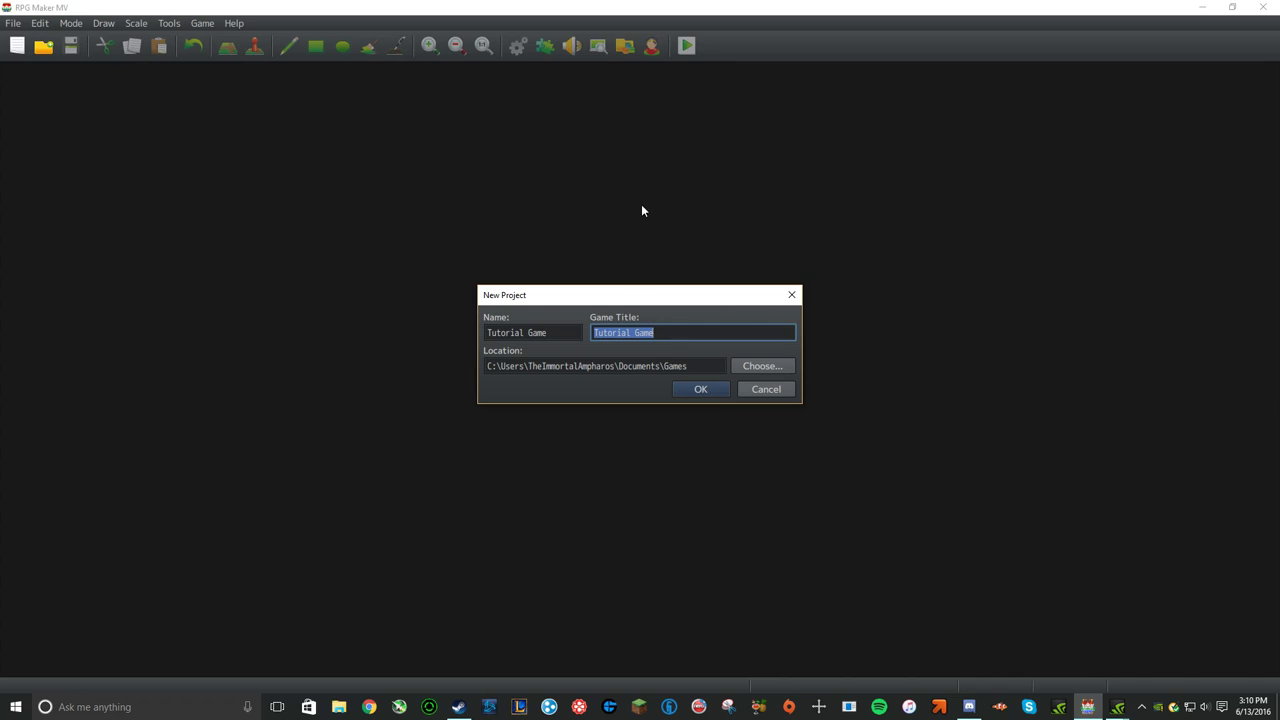
{"action": "type", "text": "RPG Maker MV"}
{"action": "left_click", "coordinate": [724, 389]}
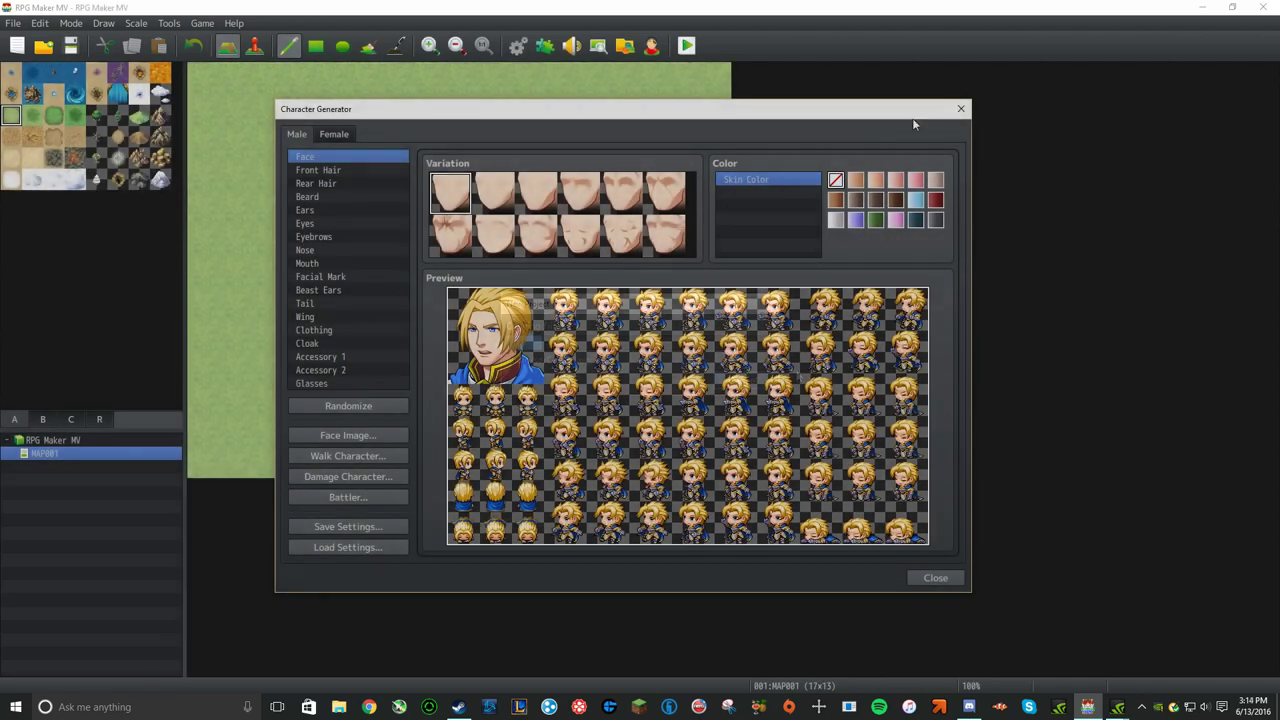
- Close the Character Generator to return to the plain grass map MAP001
{"action": "left_click", "coordinate": [961, 108]}
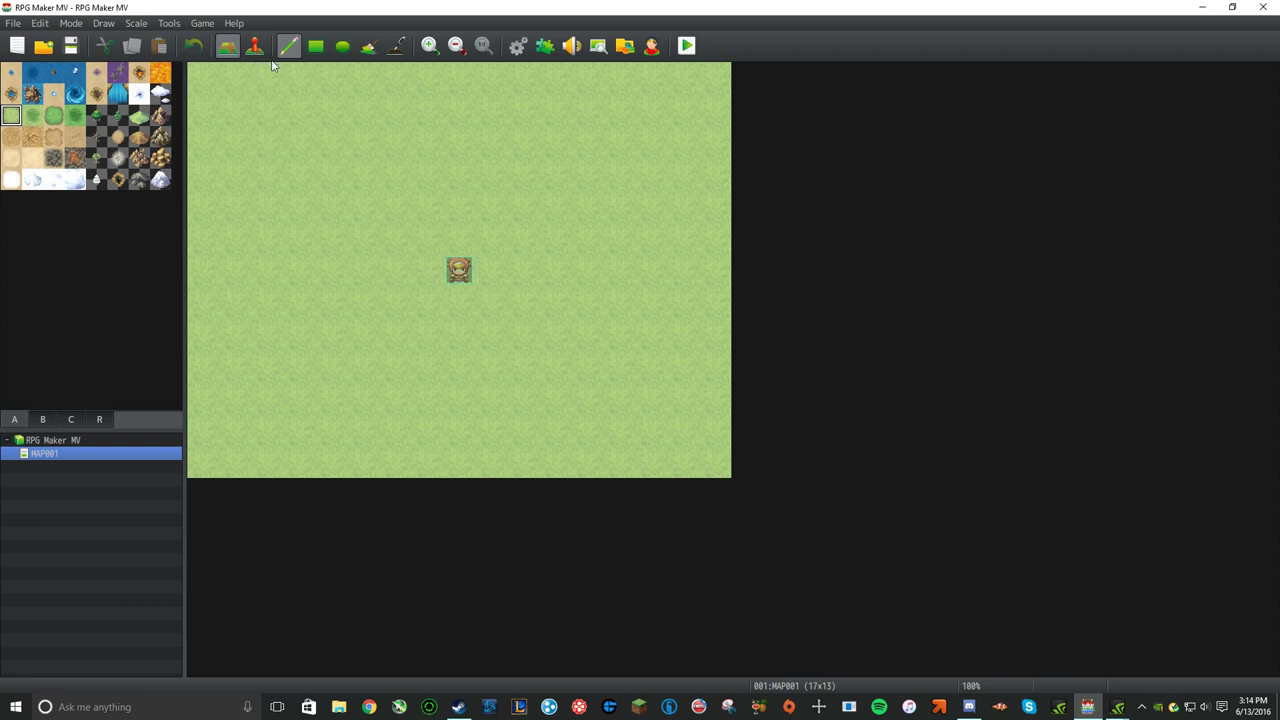
{"action": "right_click", "coordinate": [58, 453]}
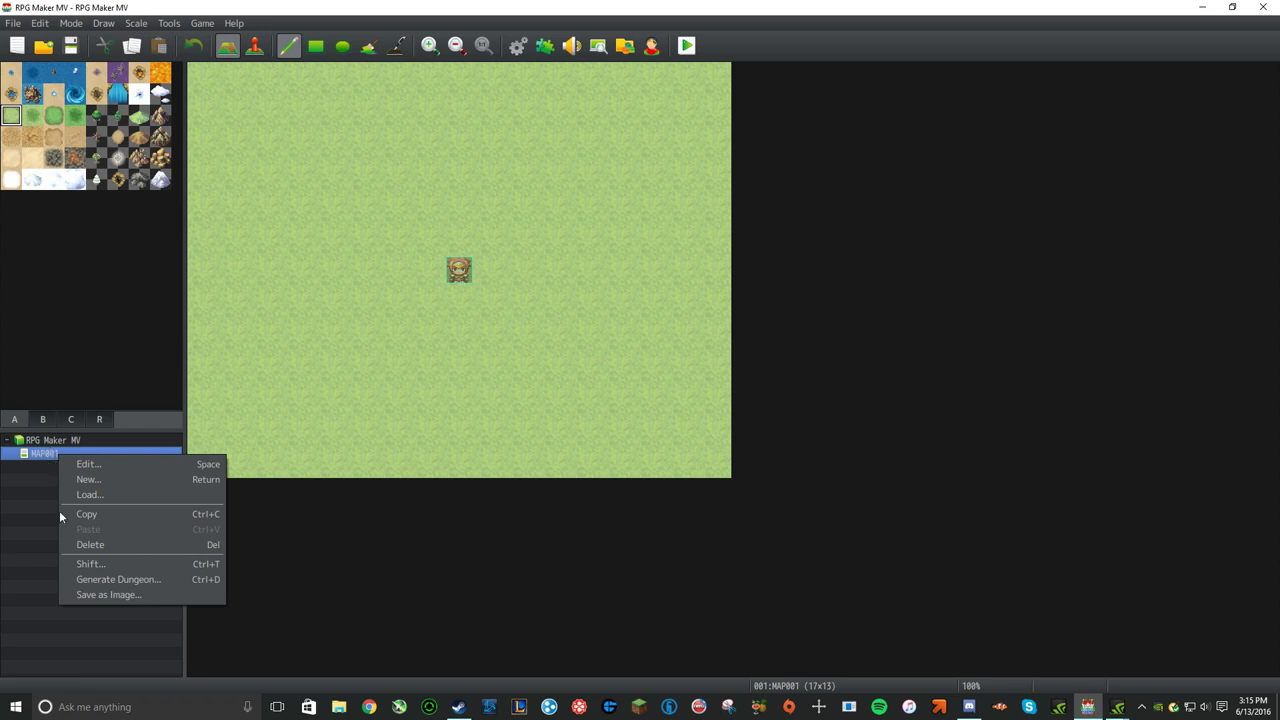
- Delete MAP001 and load the Normal Town sample map (40x40) in its place
{"action": "left_click", "coordinate": [94, 544]}
{"action": "left_click", "coordinate": [618, 386]}
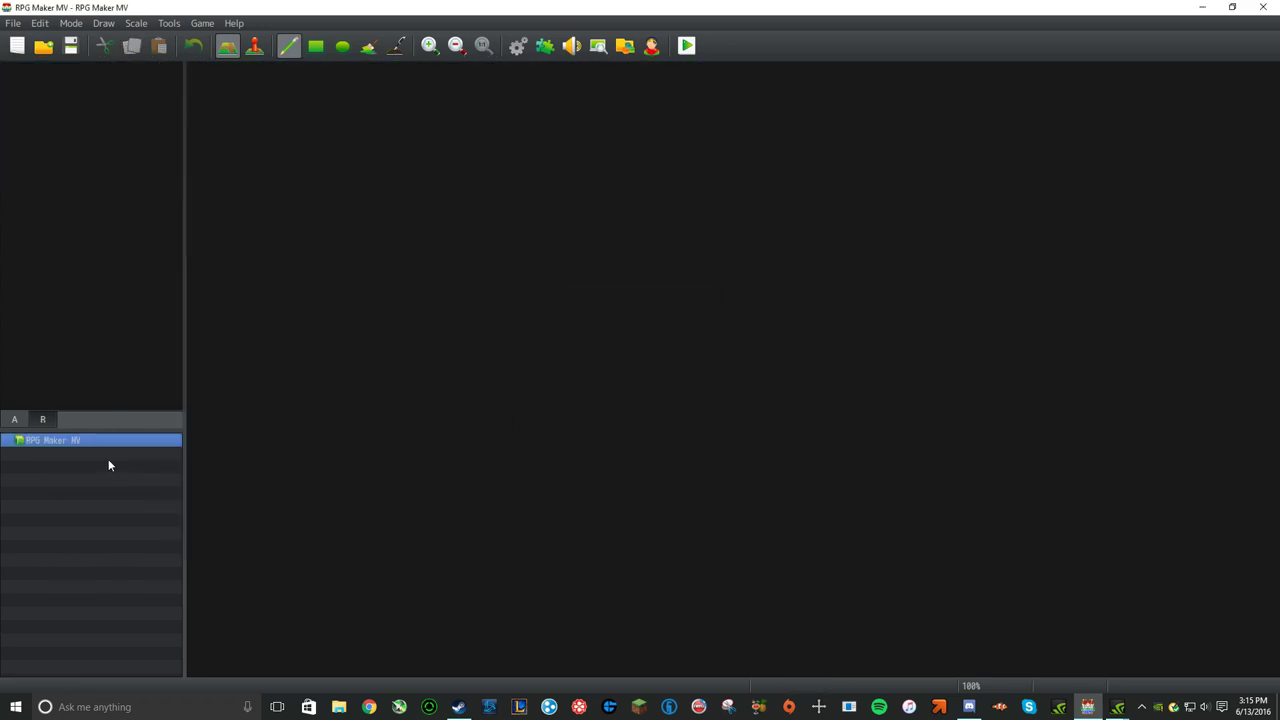
{"action": "right_click", "coordinate": [76, 444]}
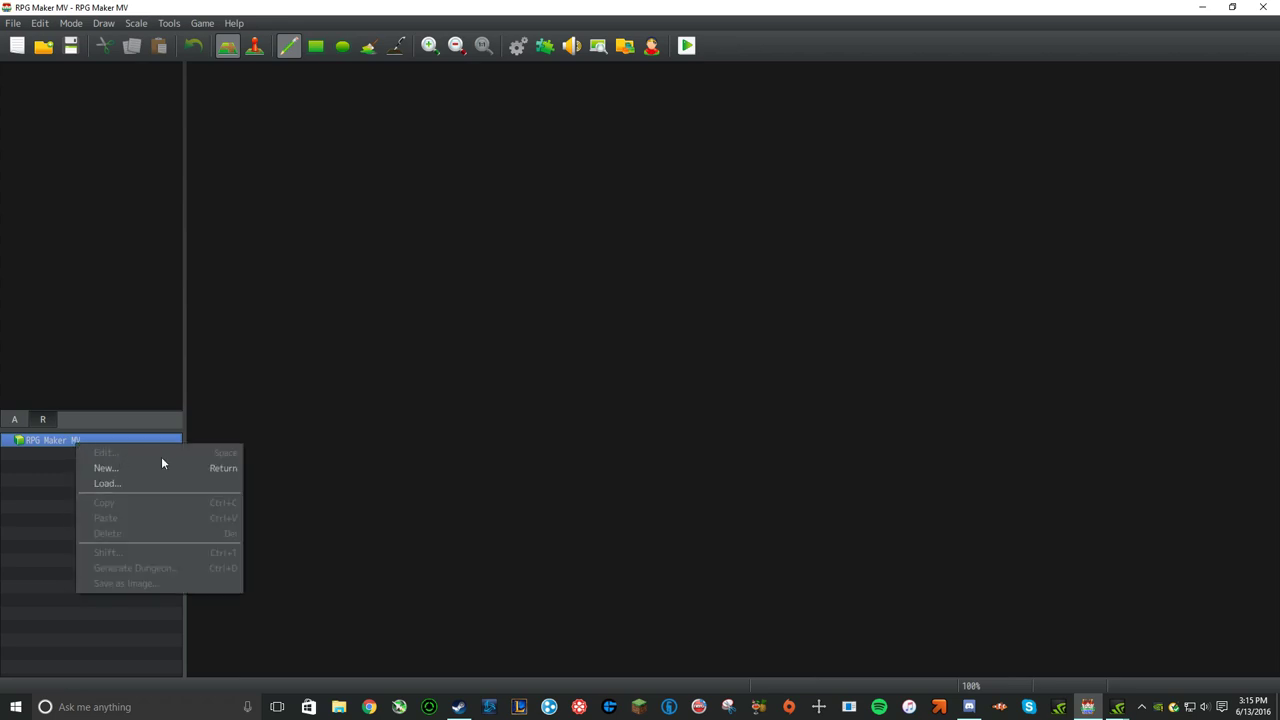
{"action": "right_click", "coordinate": [57, 441]}
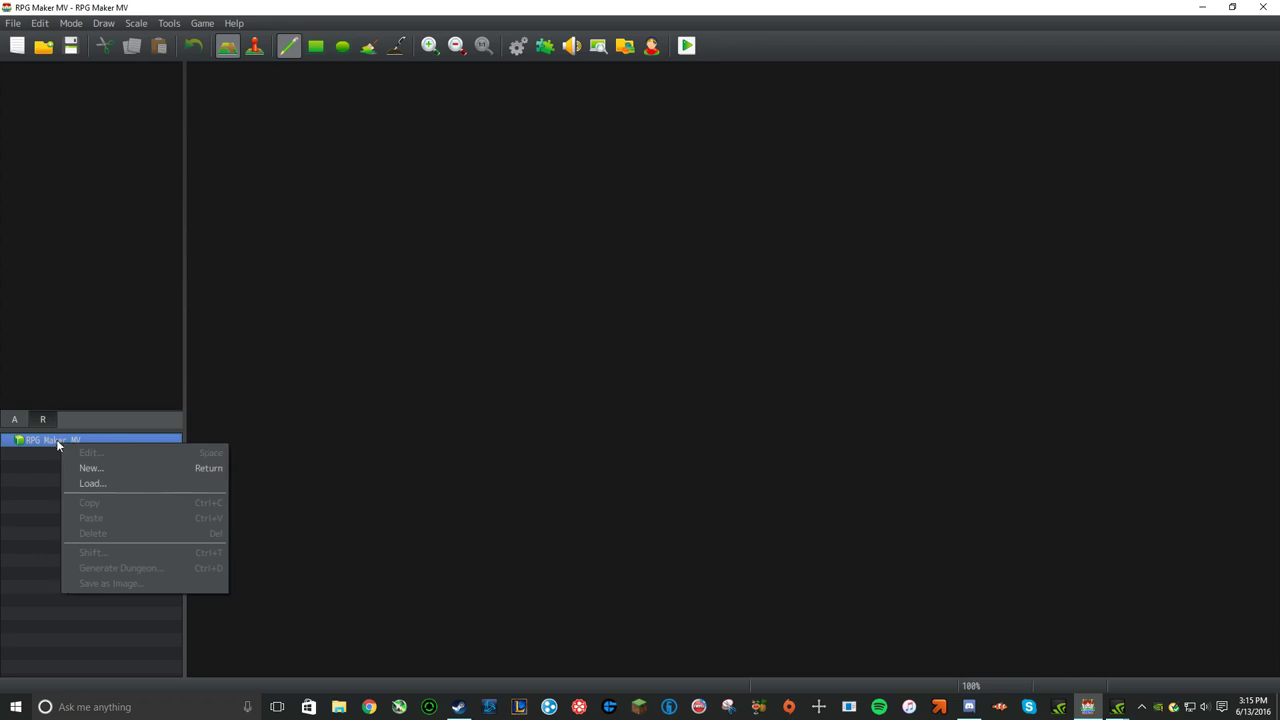
{"action": "left_click", "coordinate": [104, 484]}
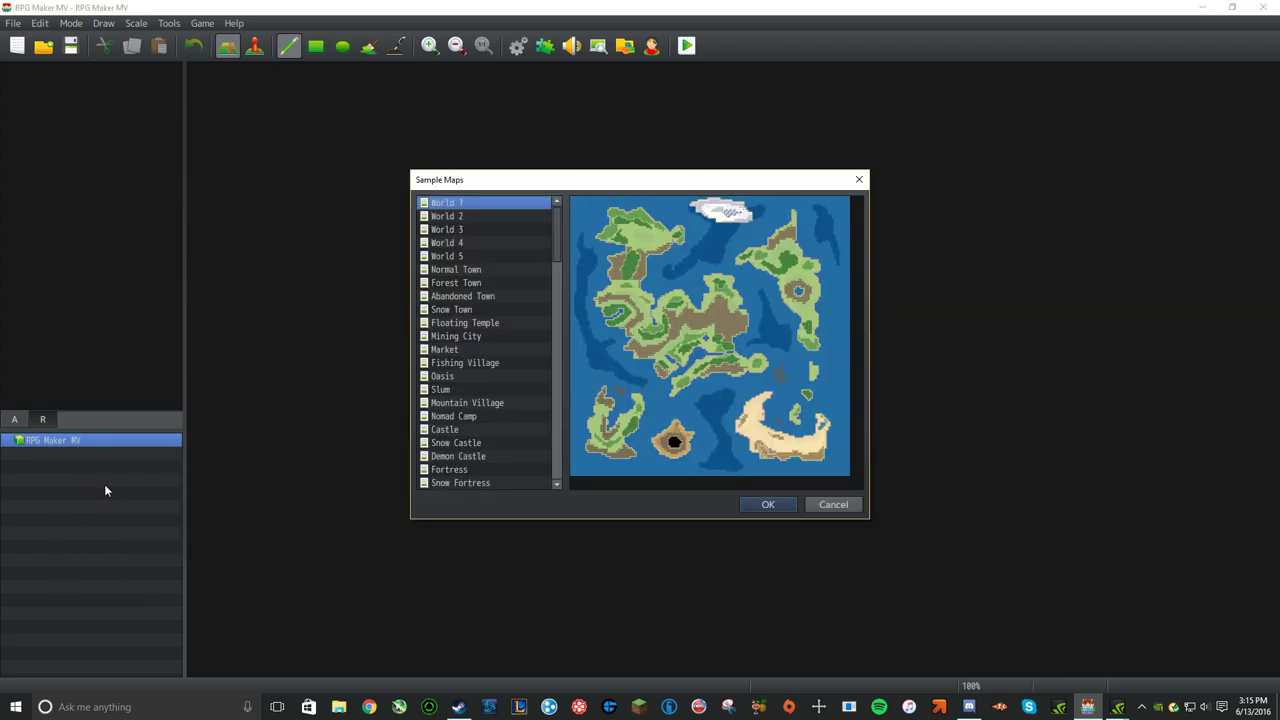
{"action": "scroll", "coordinate": [530, 242], "scroll_direction": "down", "scroll_amount": 3}
{"action": "scroll", "coordinate": [531, 244], "scroll_direction": "up", "scroll_amount": 3}
{"action": "left_click", "coordinate": [463, 270]}
{"action": "left_click", "coordinate": [470, 254]}
{"action": "left_click", "coordinate": [478, 202]}
{"action": "left_click", "coordinate": [484, 270]}
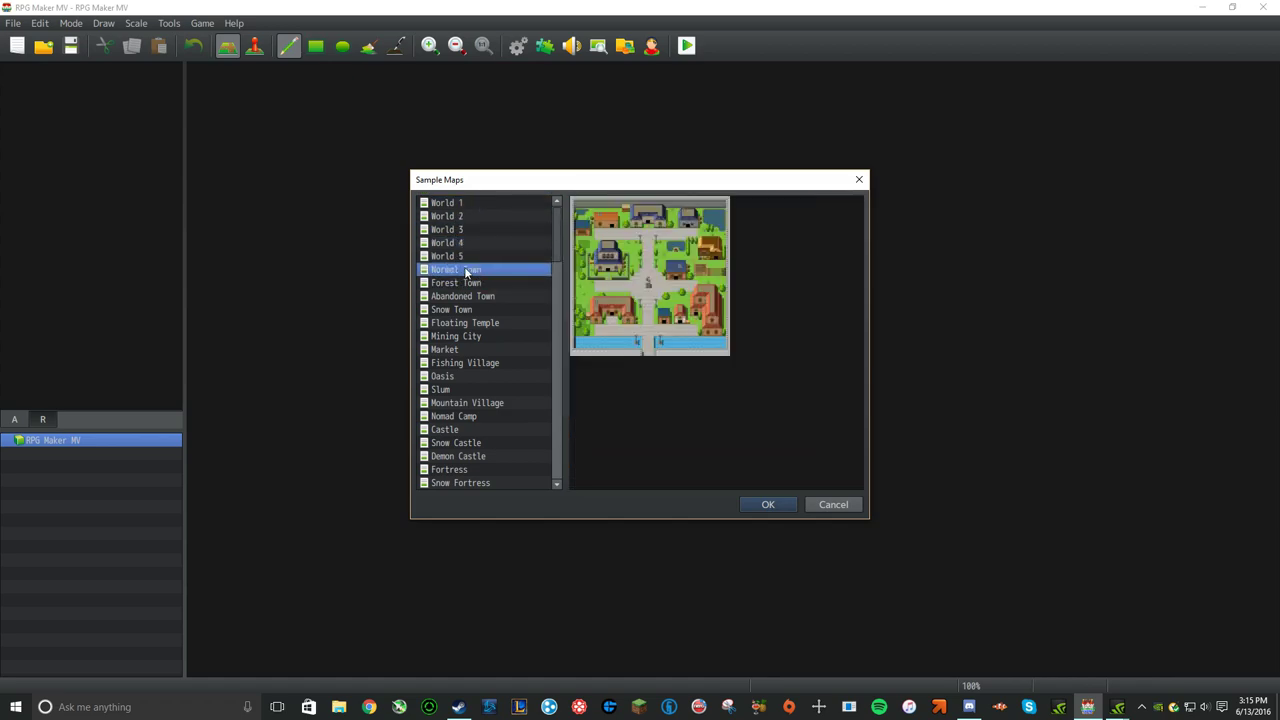
{"action": "left_click", "coordinate": [794, 505]}
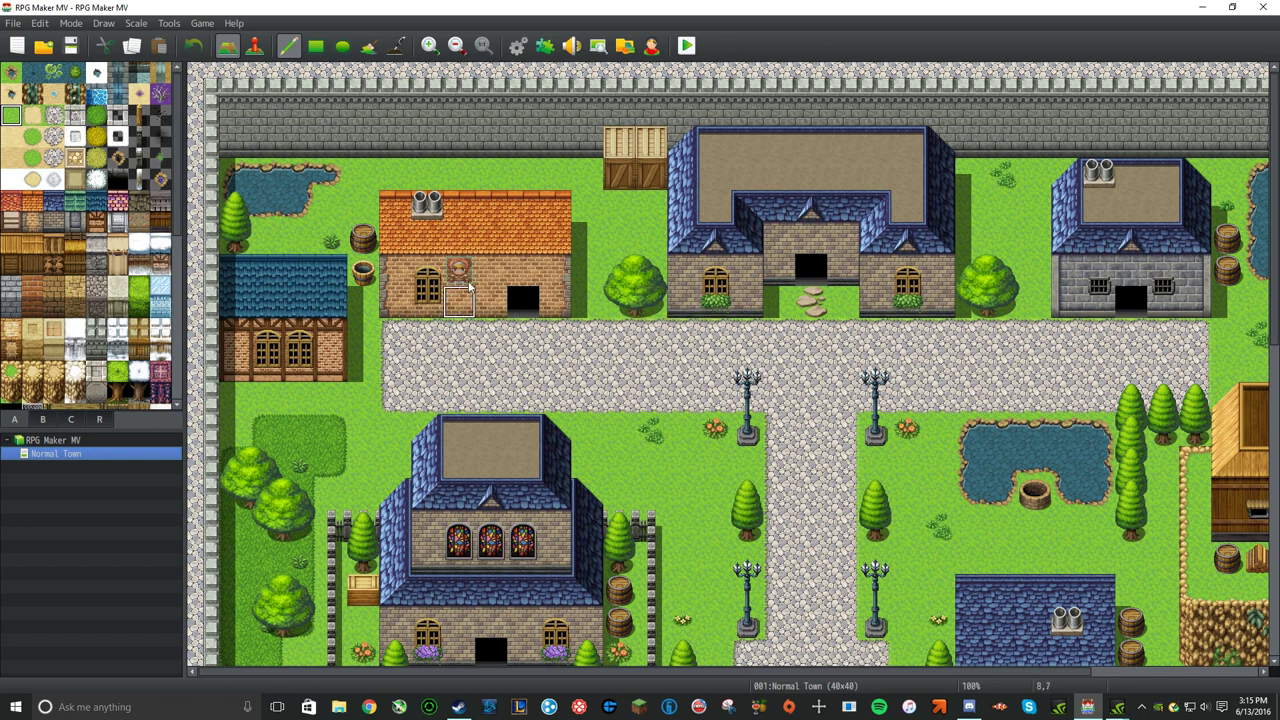
{"action": "left_click", "coordinate": [255, 45]}
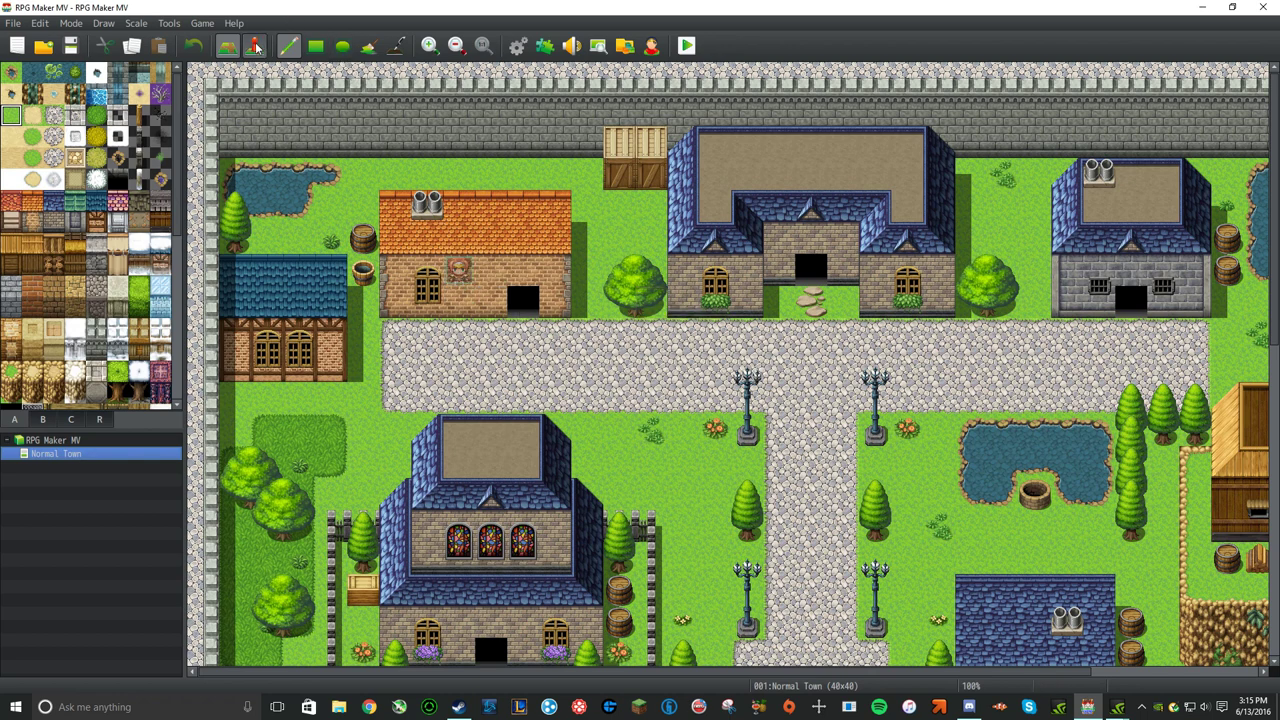
- Autoscroll across the Normal Town map in event mode to bring the town's top into view
{"action": "middle_click", "coordinate": [766, 336]}
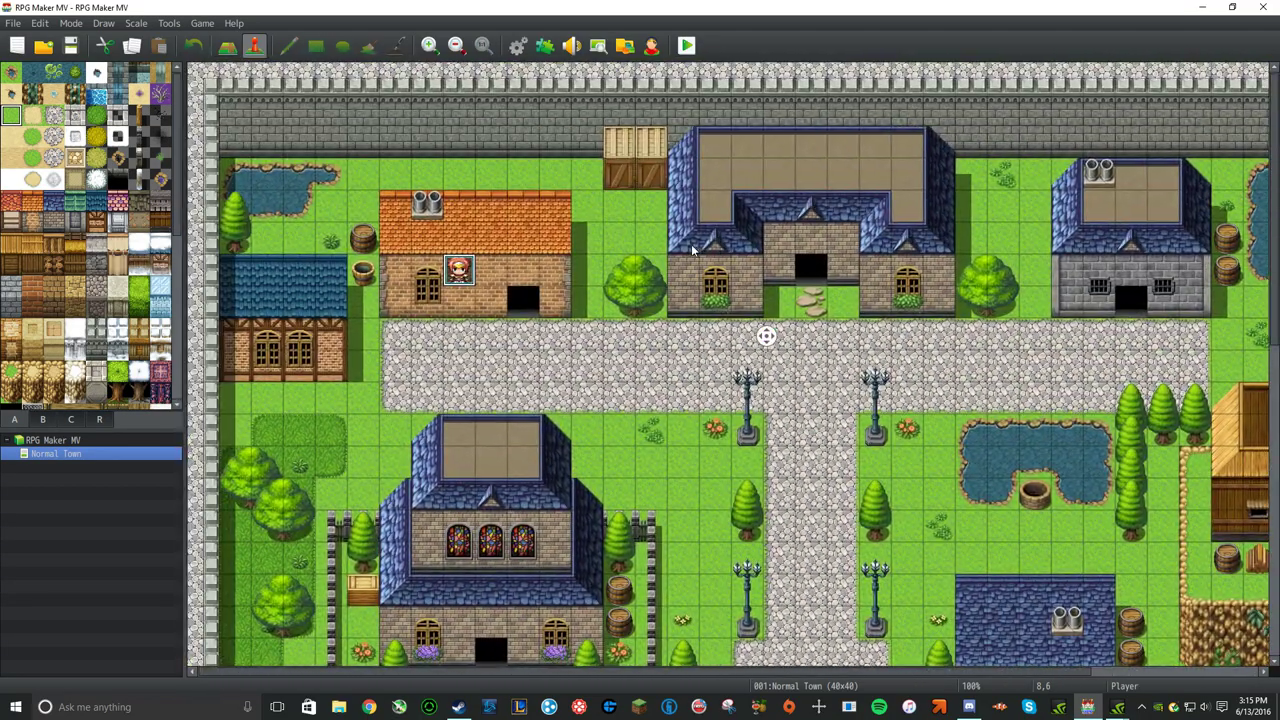
{"action": "middle_click", "coordinate": [684, 238]}
{"action": "right_click", "coordinate": [72, 457]}
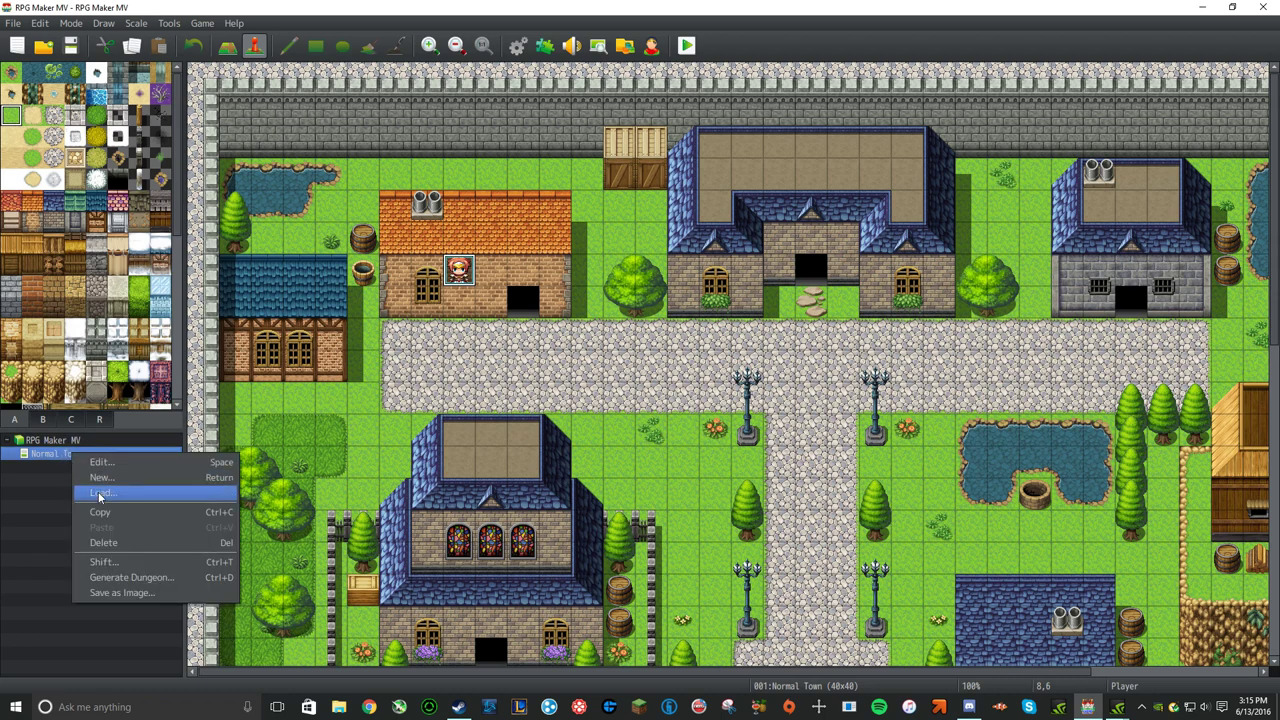
- Load the House 1 sample interior map (19x15) under Normal Town
{"action": "left_click", "coordinate": [99, 494]}
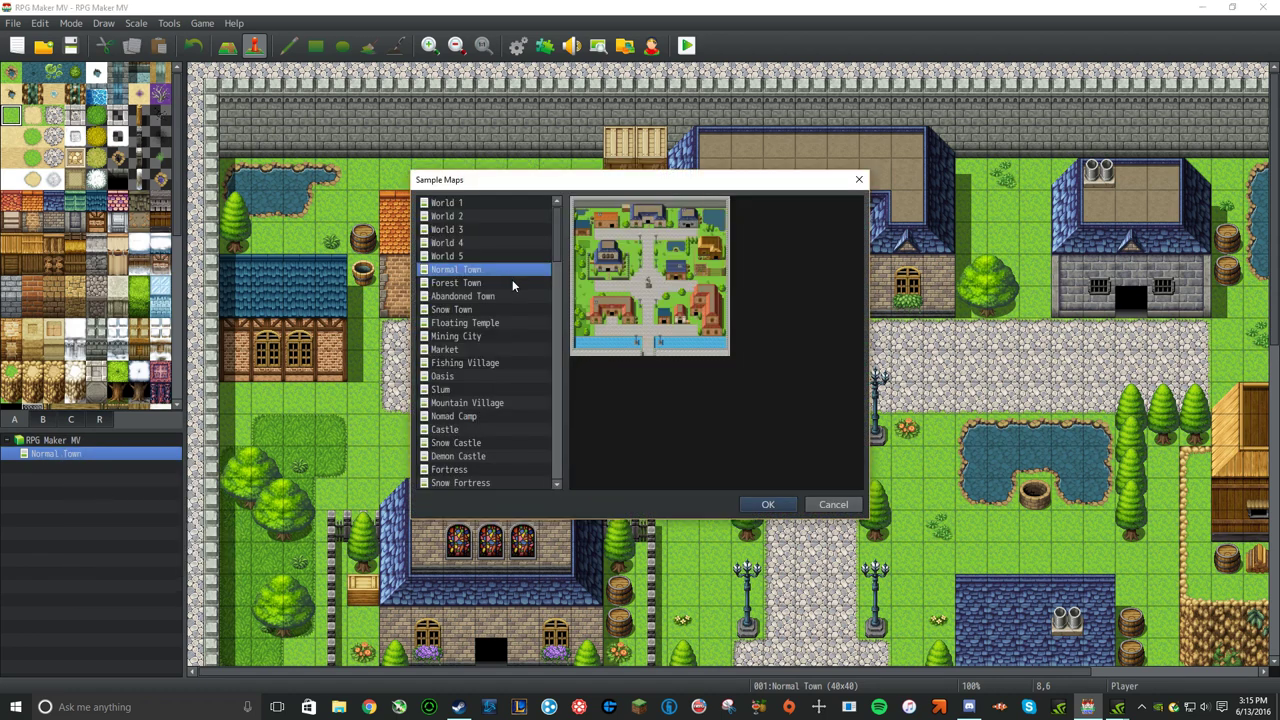
{"action": "scroll", "coordinate": [512, 286], "scroll_direction": "down", "scroll_amount": 6}
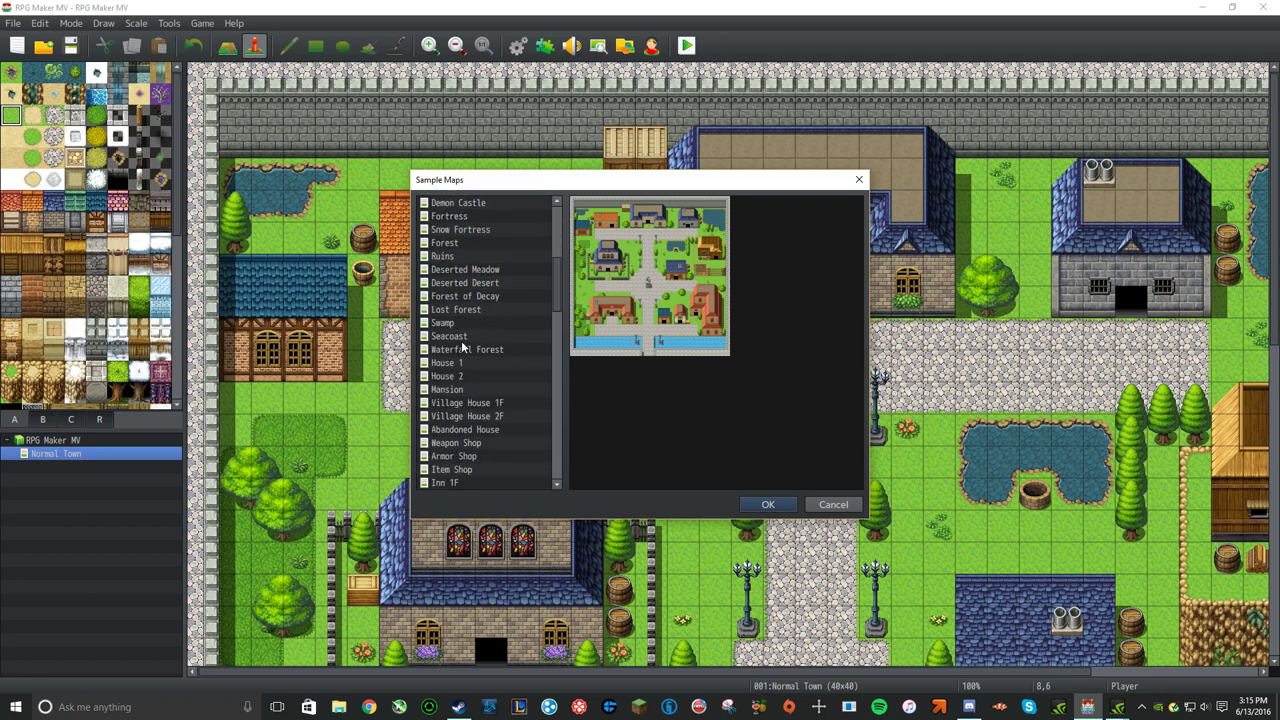
{"action": "left_click", "coordinate": [450, 363]}
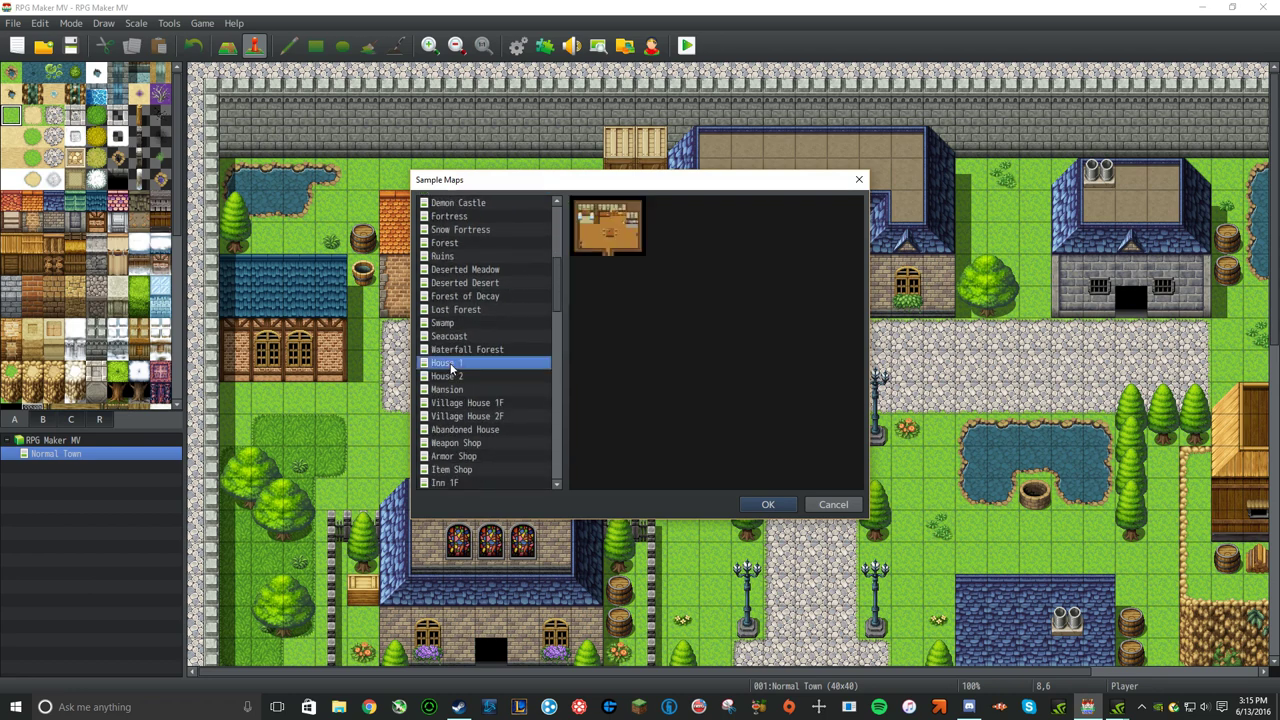
{"action": "left_click", "coordinate": [764, 505]}
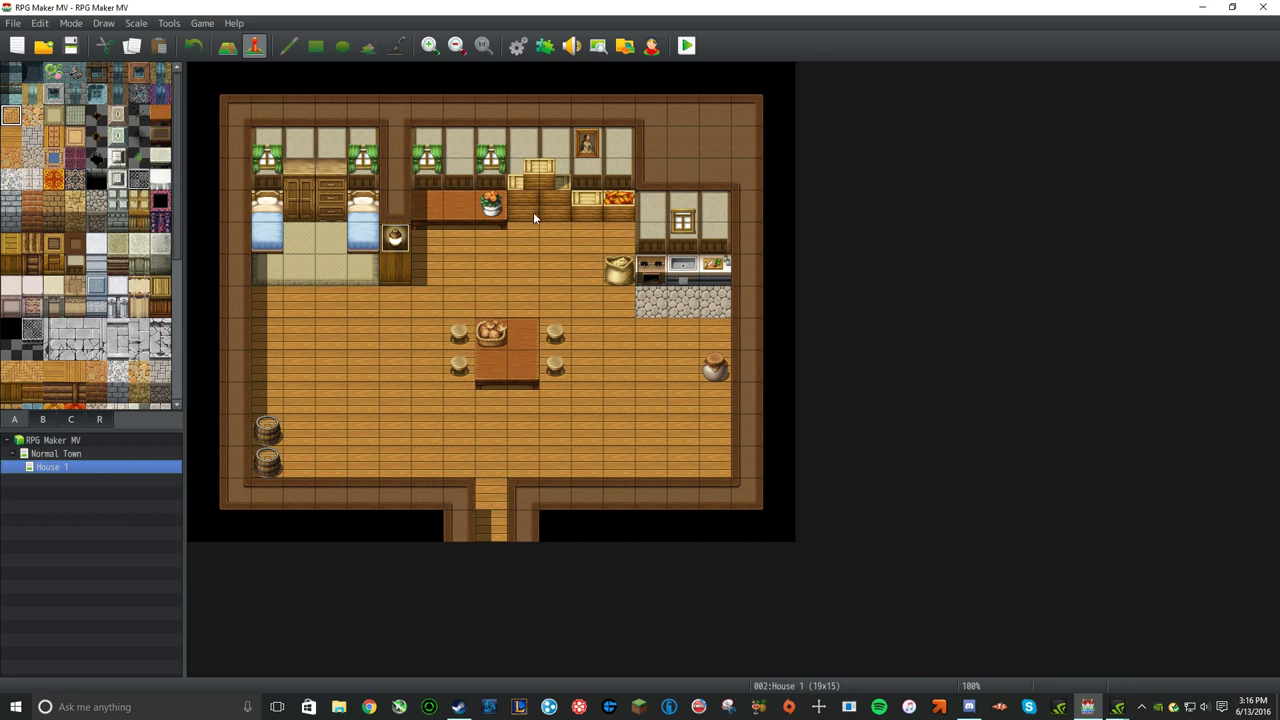
- Set the player's starting position on the tile between the beds (3,5), then playtest
{"action": "right_click", "coordinate": [300, 241]}
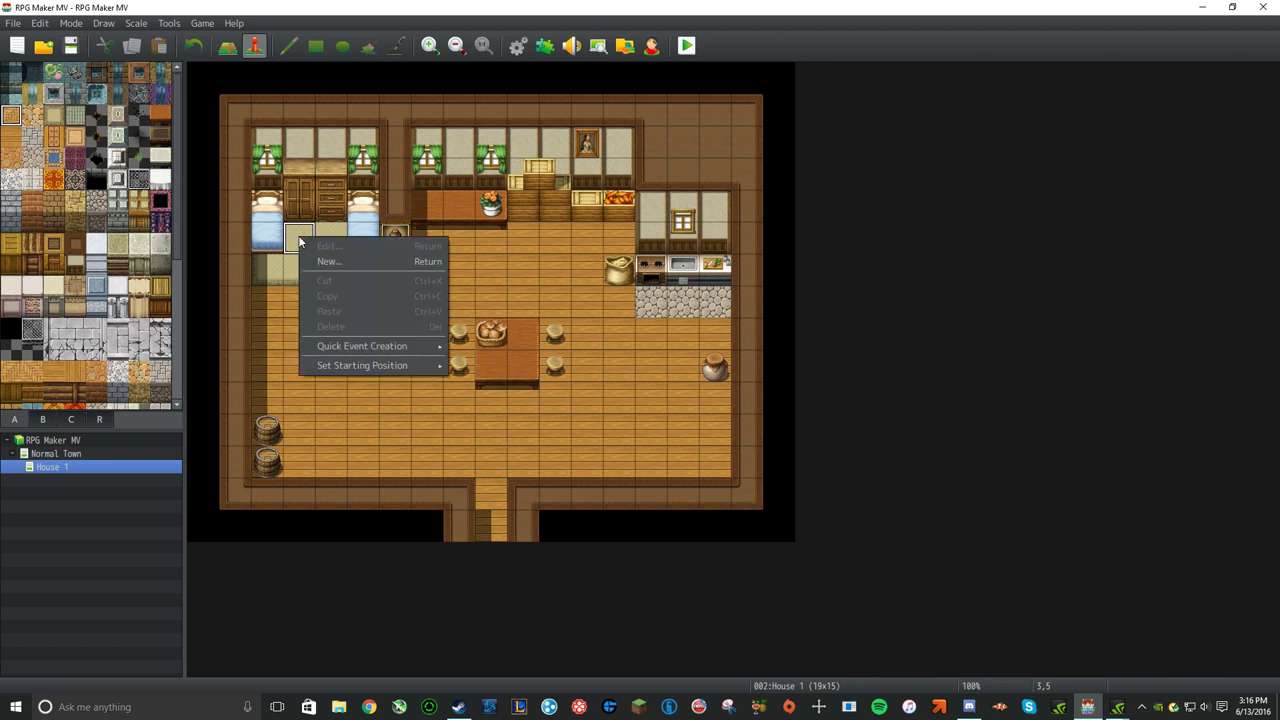
{"action": "mouse_move", "coordinate": [380, 366]}
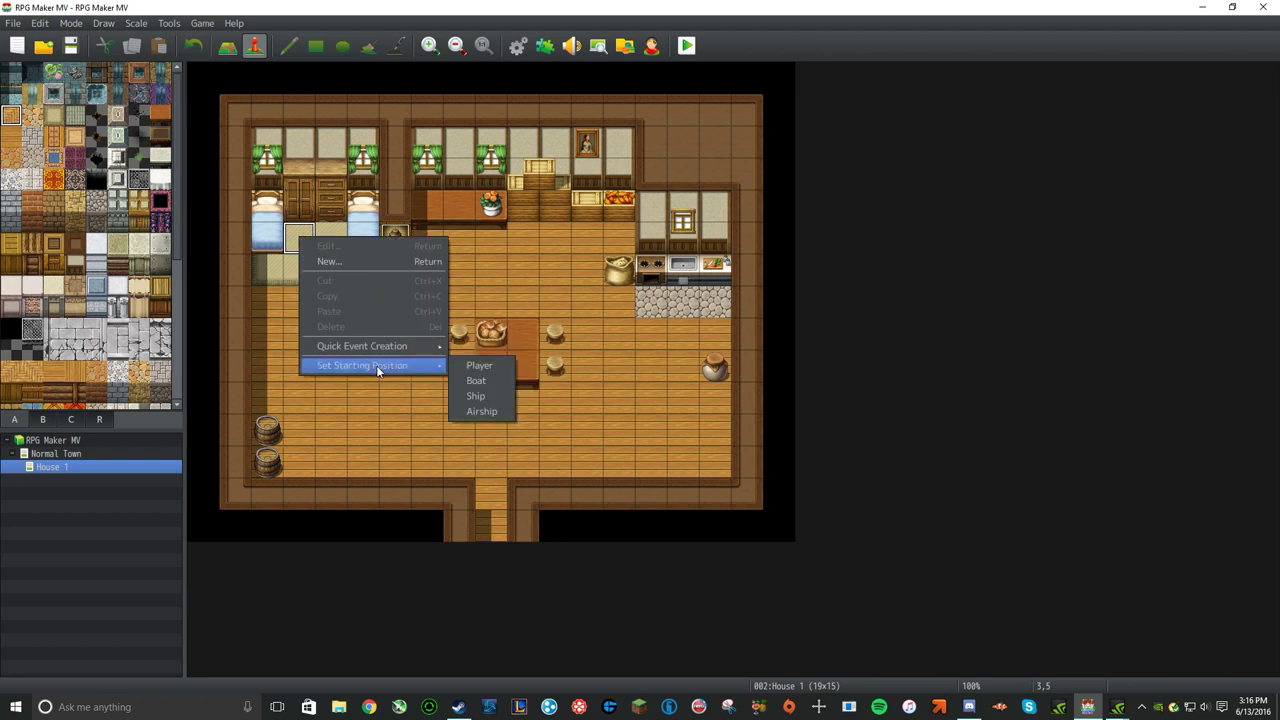
{"action": "left_click", "coordinate": [478, 366]}
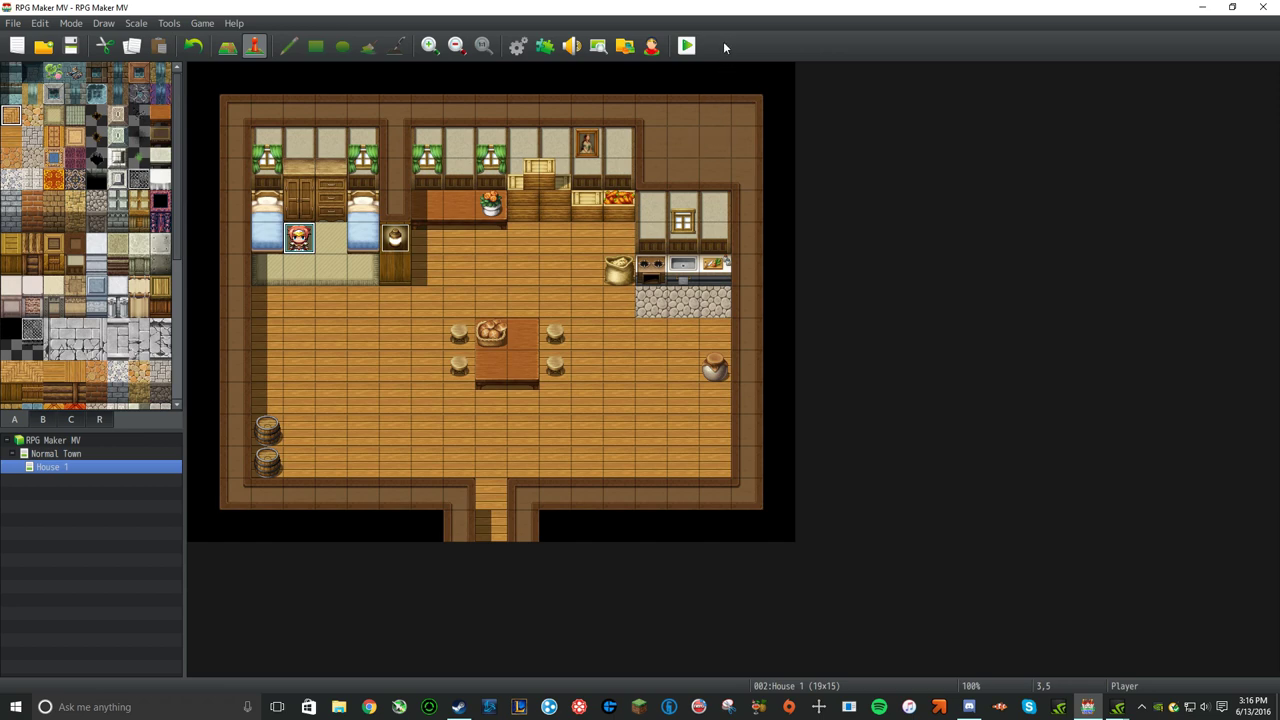
{"action": "left_click", "coordinate": [687, 47]}
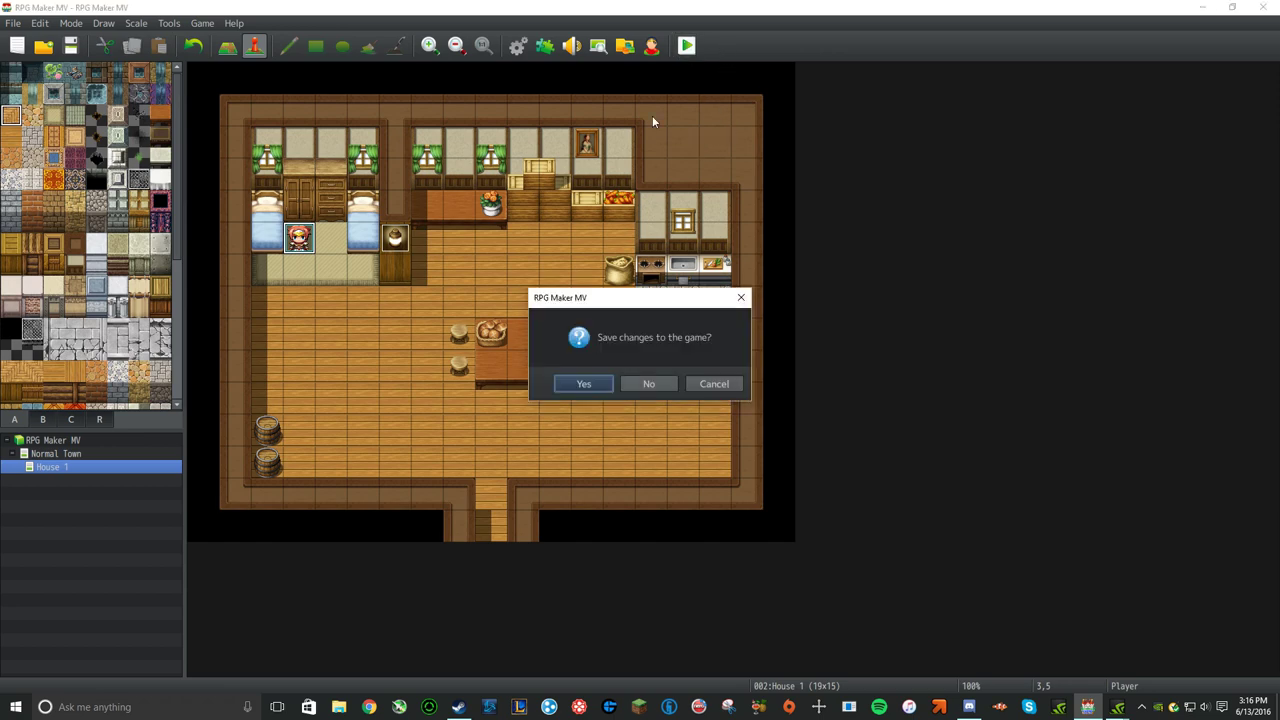
- Save the project and start a new game in the playtest
{"action": "left_click", "coordinate": [586, 388]}
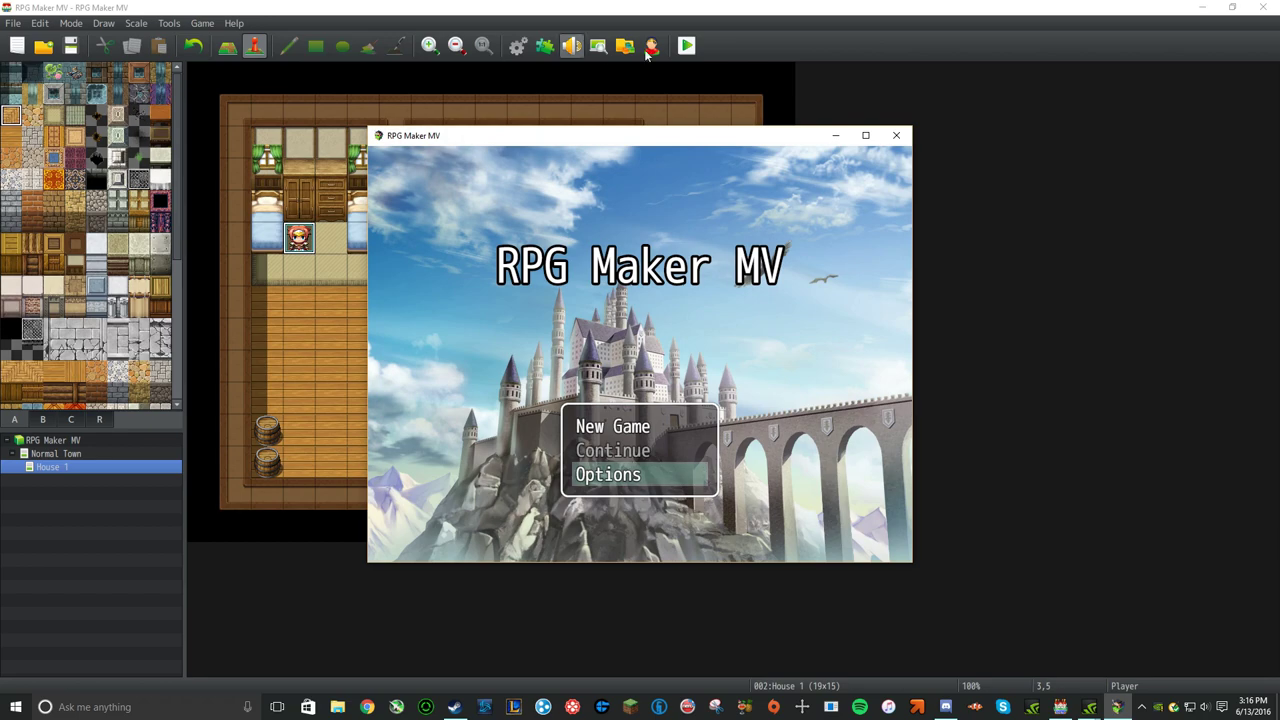
{"action": "left_click", "coordinate": [603, 425]}
{"action": "left_click", "coordinate": [603, 425]}
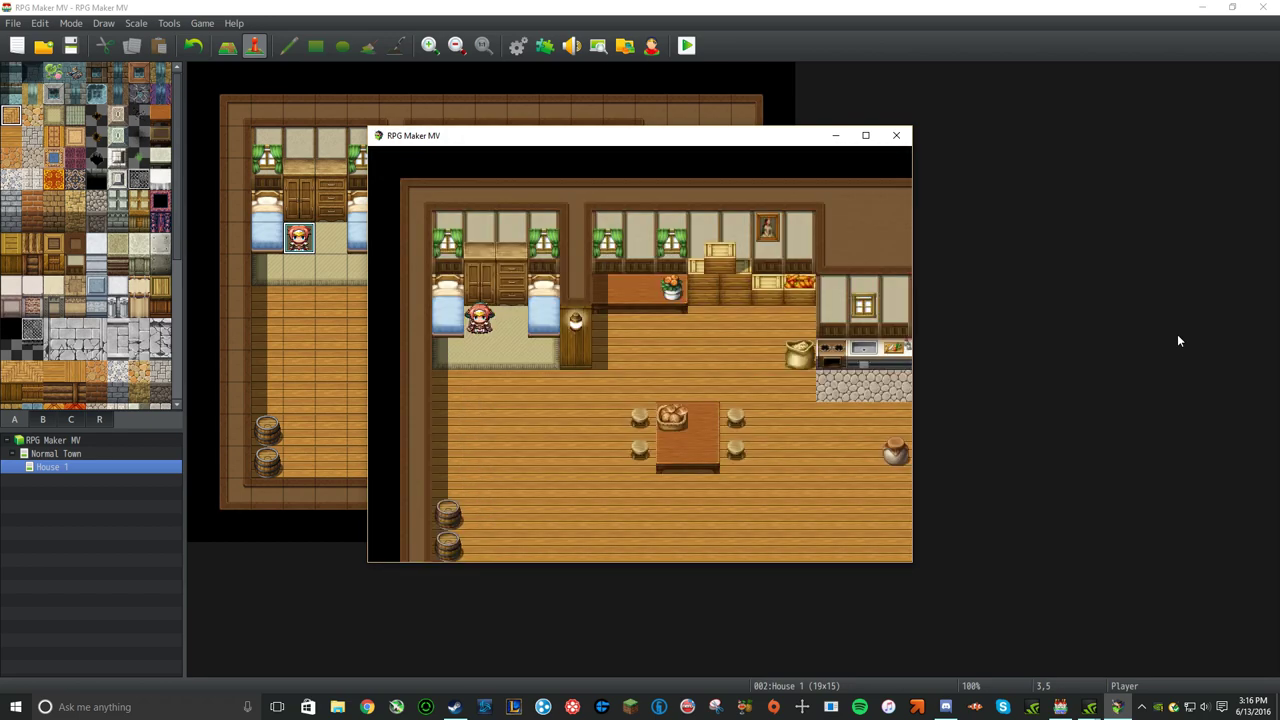
- Walk the party around the House 1 room, then close the playtest window
{"action": "key", "text": "Down"}
{"action": "key", "text": "Right"}
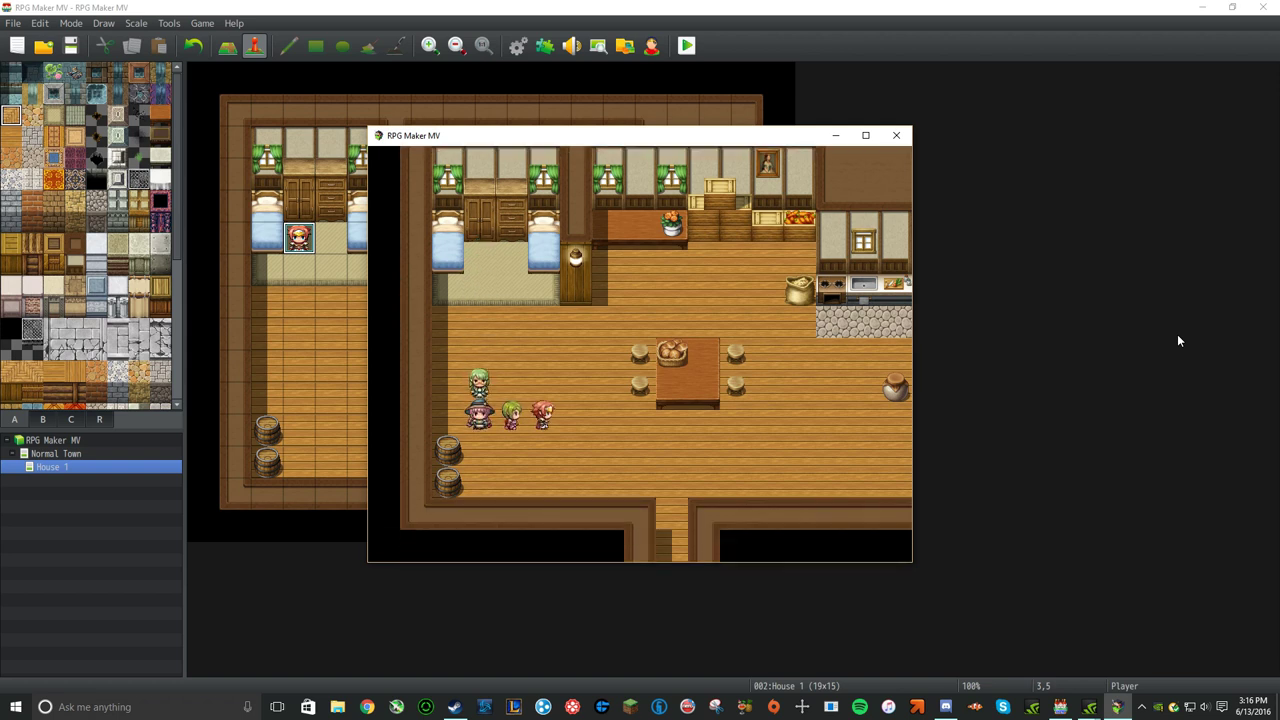
{"action": "key", "text": "Right"}
{"action": "key", "text": "Left"}
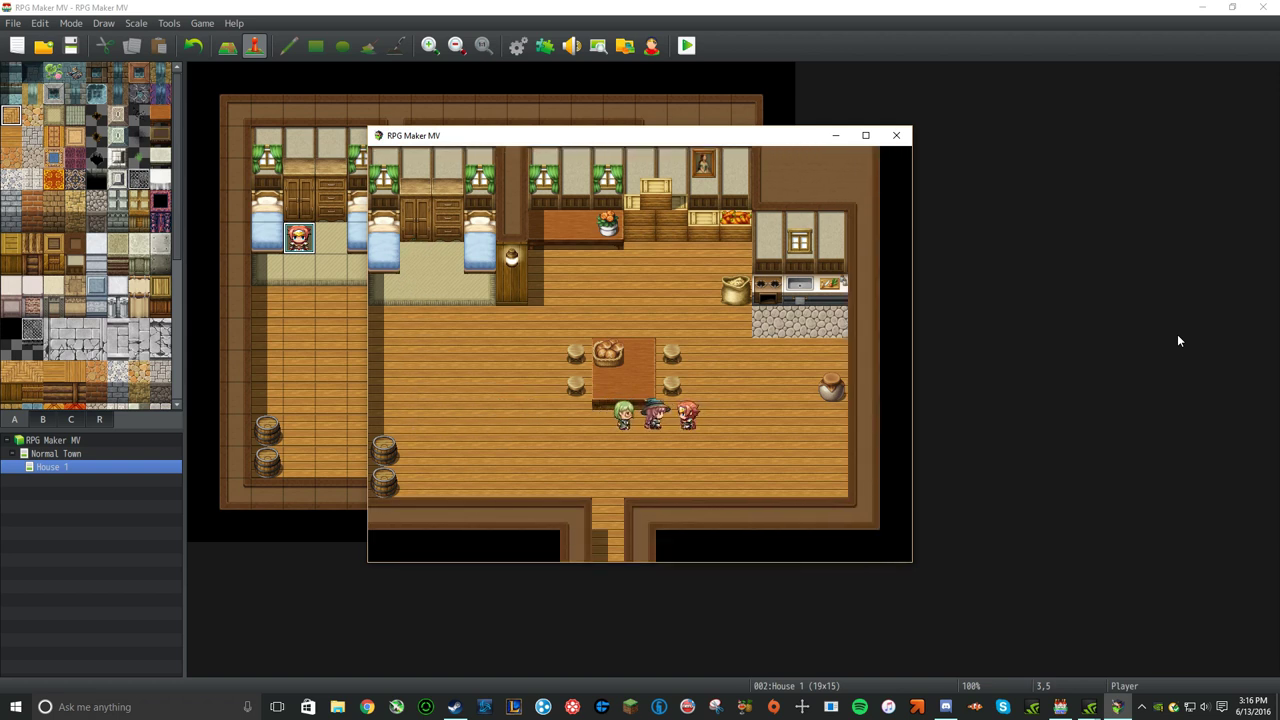
{"action": "key", "text": "Left"}
{"action": "key", "text": "Down"}
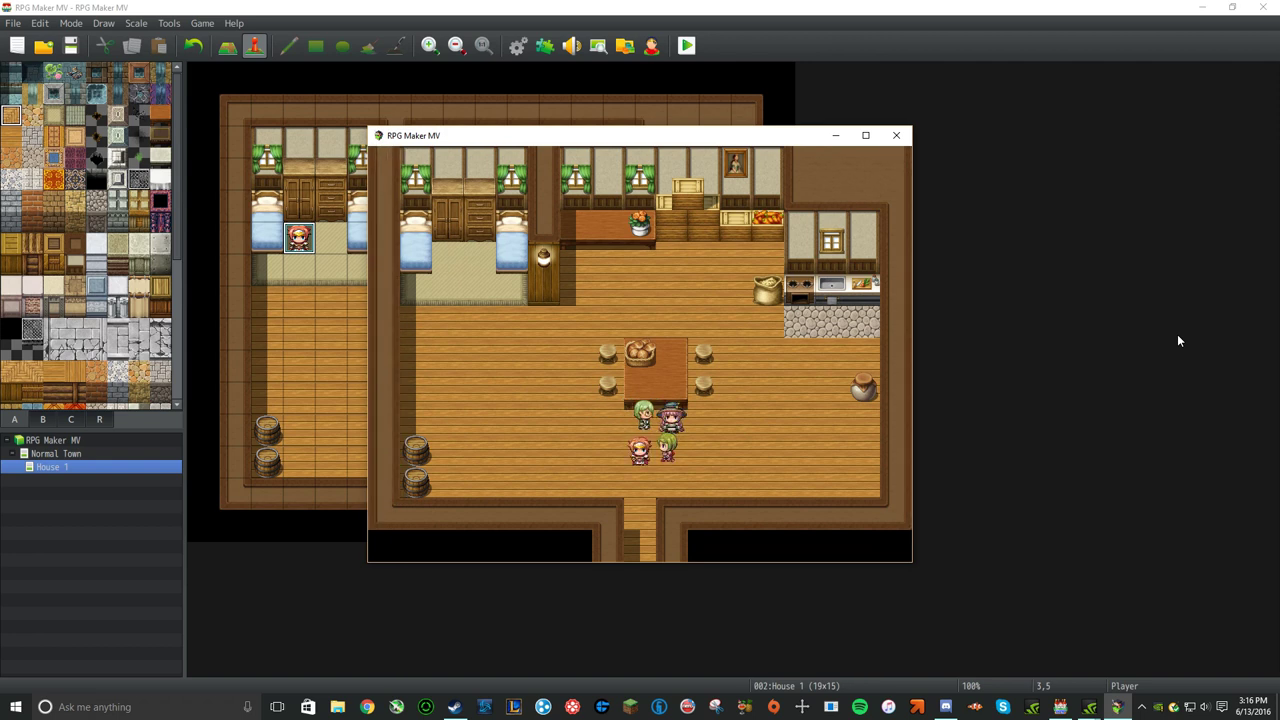
{"action": "key", "text": "Up"}
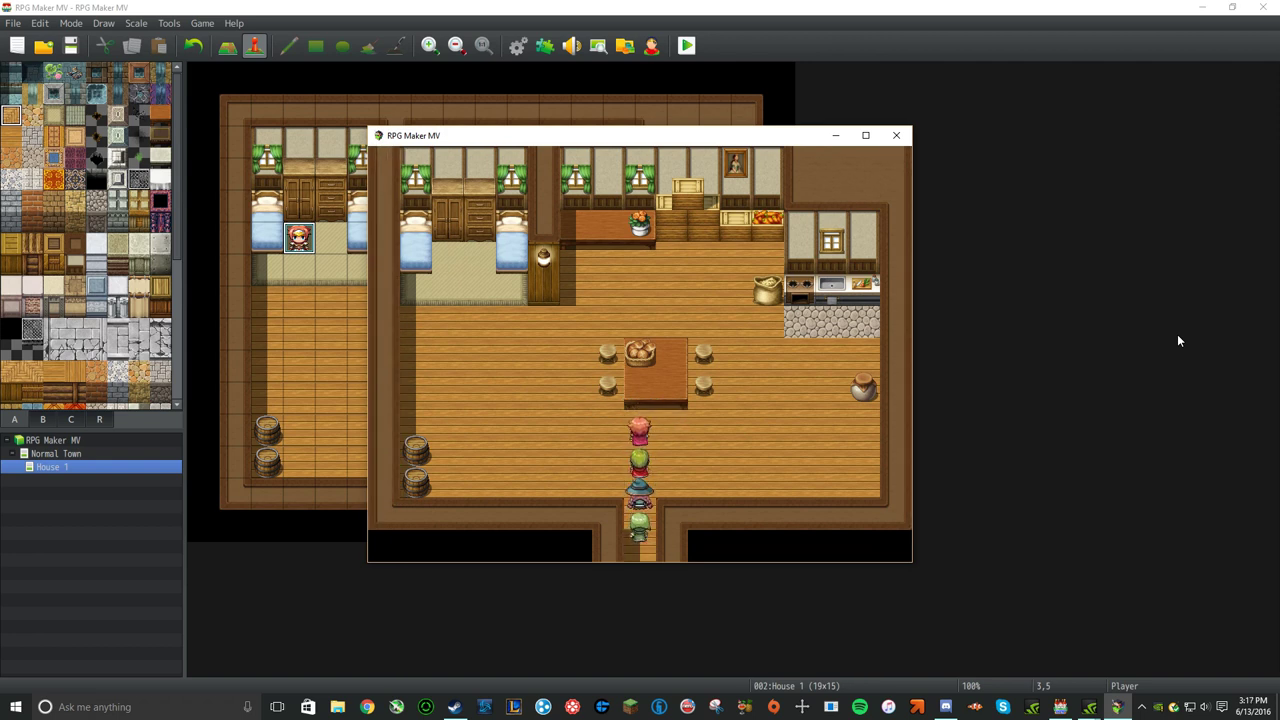
{"action": "key", "text": "Left"}
{"action": "key", "text": "Up"}
{"action": "key", "text": "Left"}
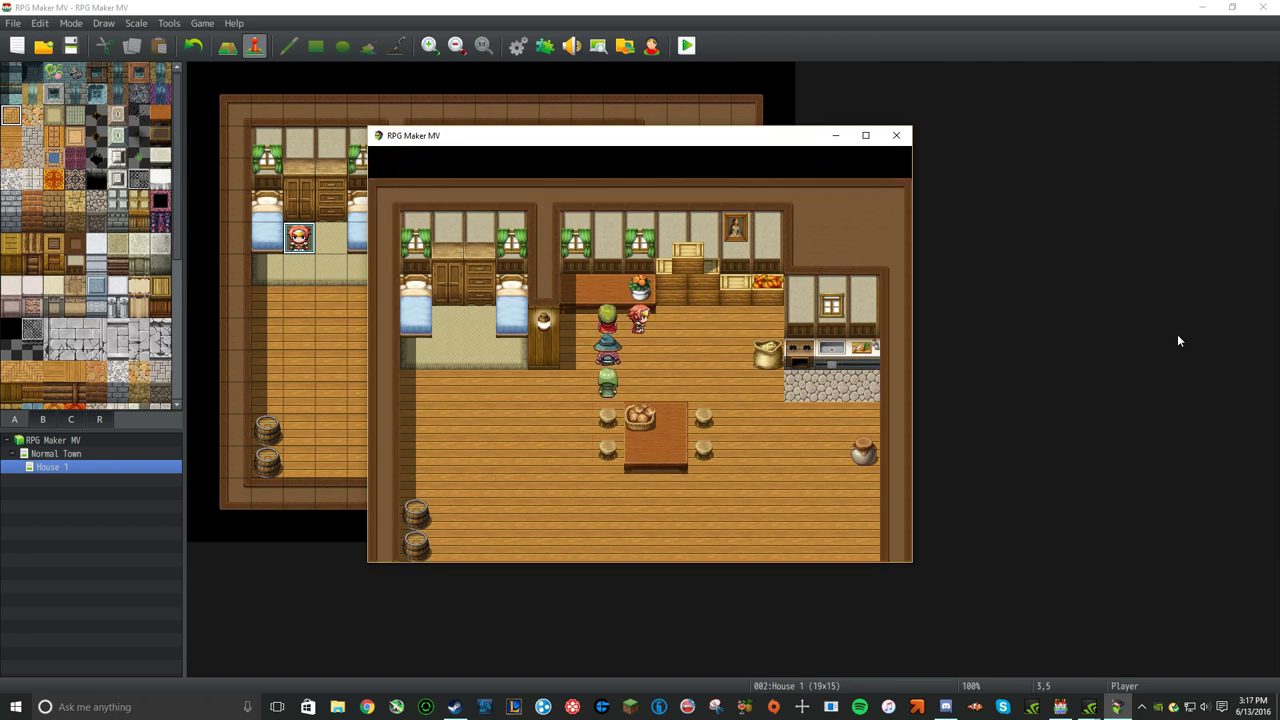
{"action": "key", "text": "Down"}
{"action": "key", "text": "Right"}
{"action": "key", "text": "Down"}
{"action": "key", "text": "Down"}
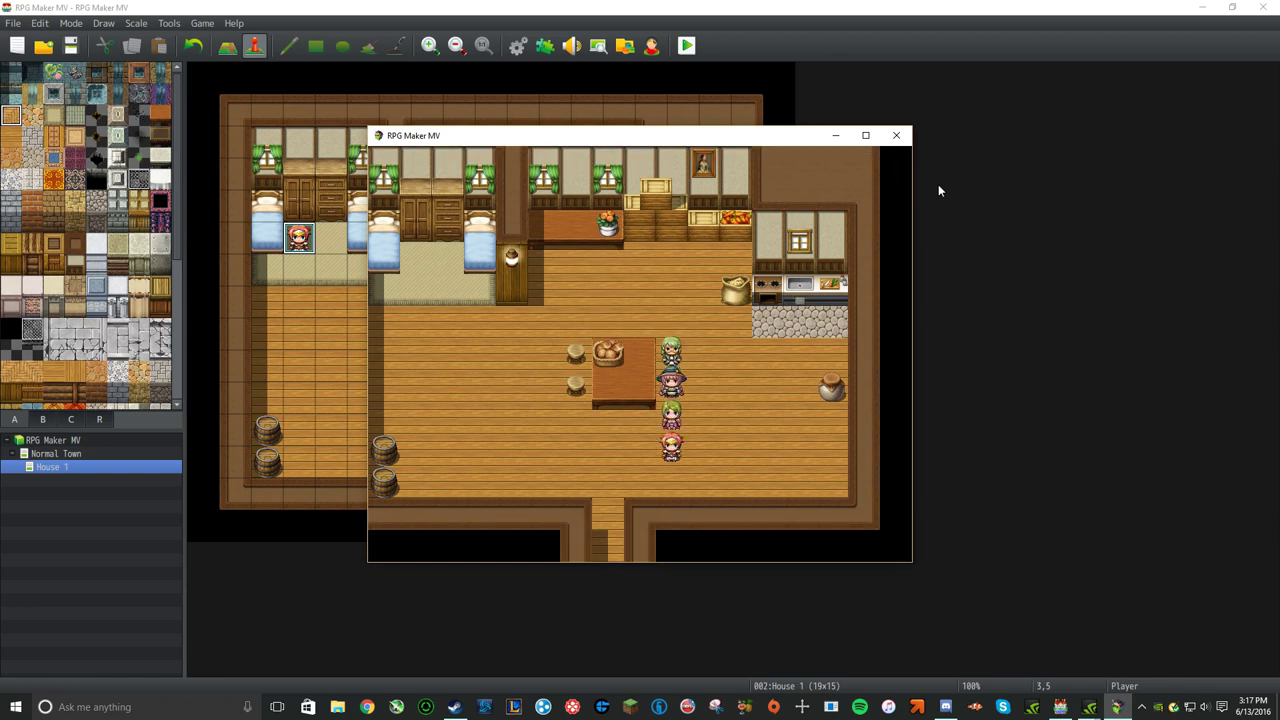
{"action": "left_click", "coordinate": [897, 136]}
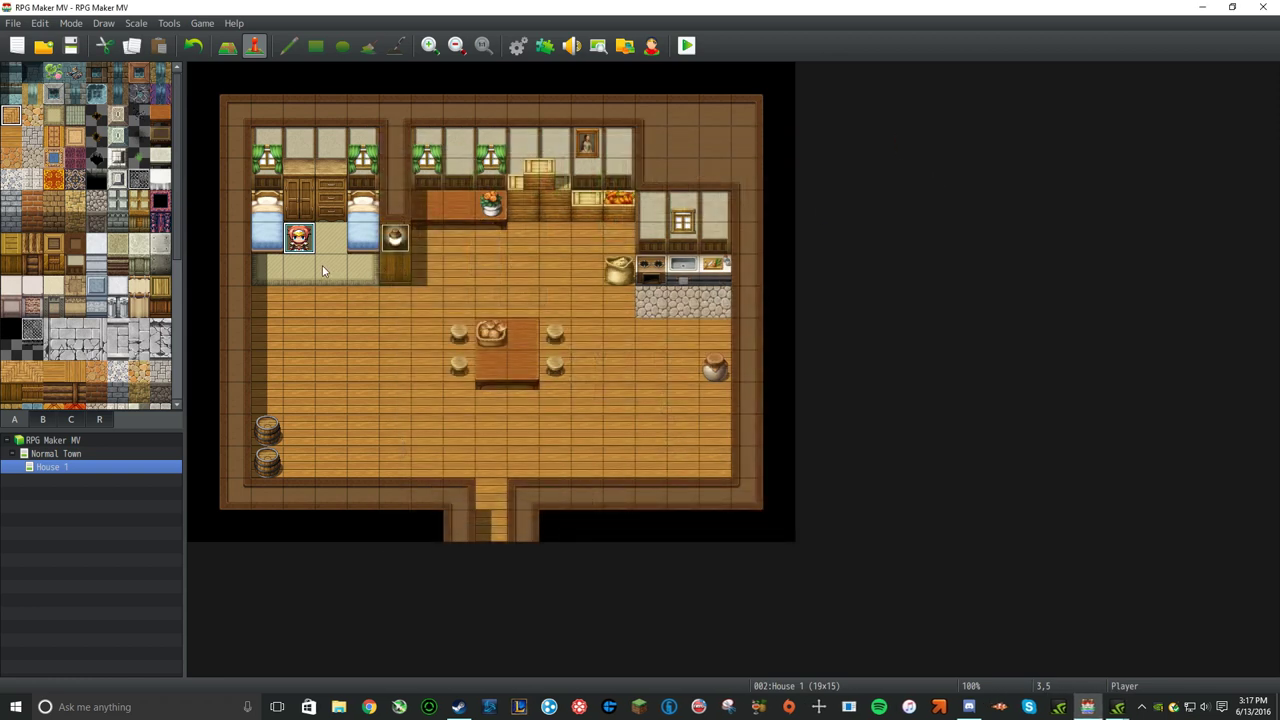
- Add a quick transfer event on House 1's south doorway to Normal Town (10,8), facing Down
{"action": "left_click", "coordinate": [491, 530]}
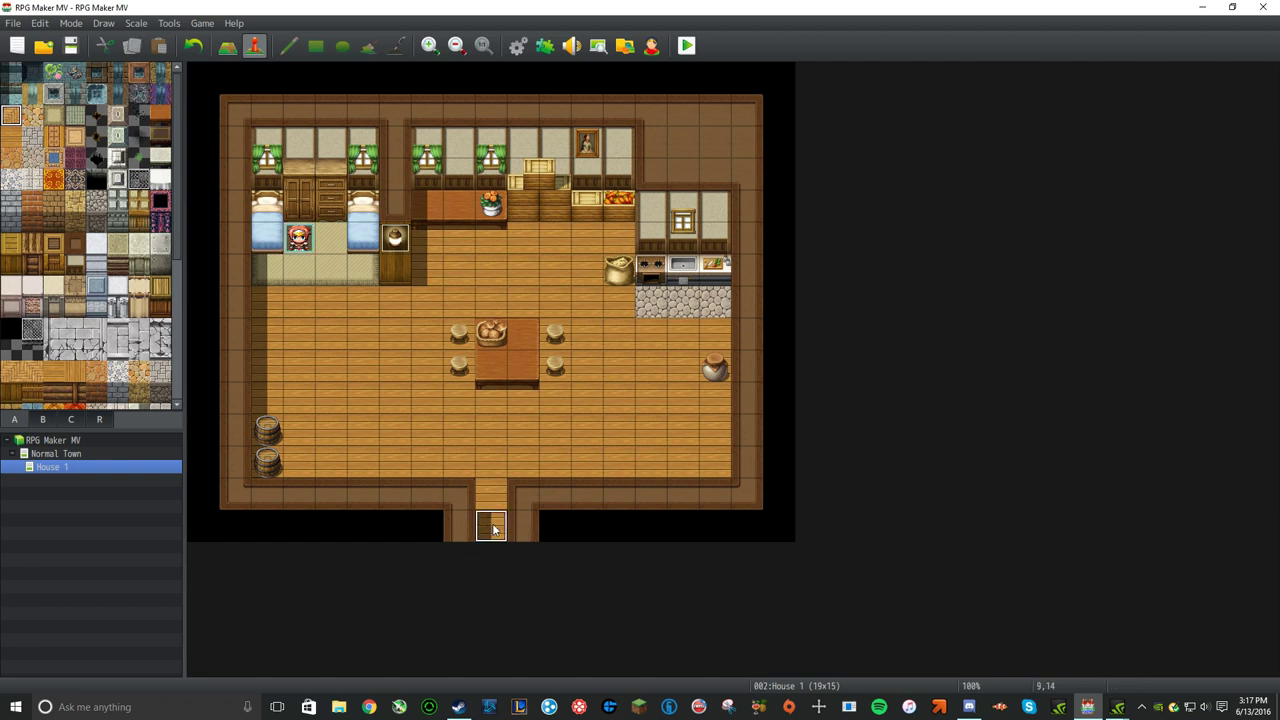
{"action": "right_click", "coordinate": [487, 527]}
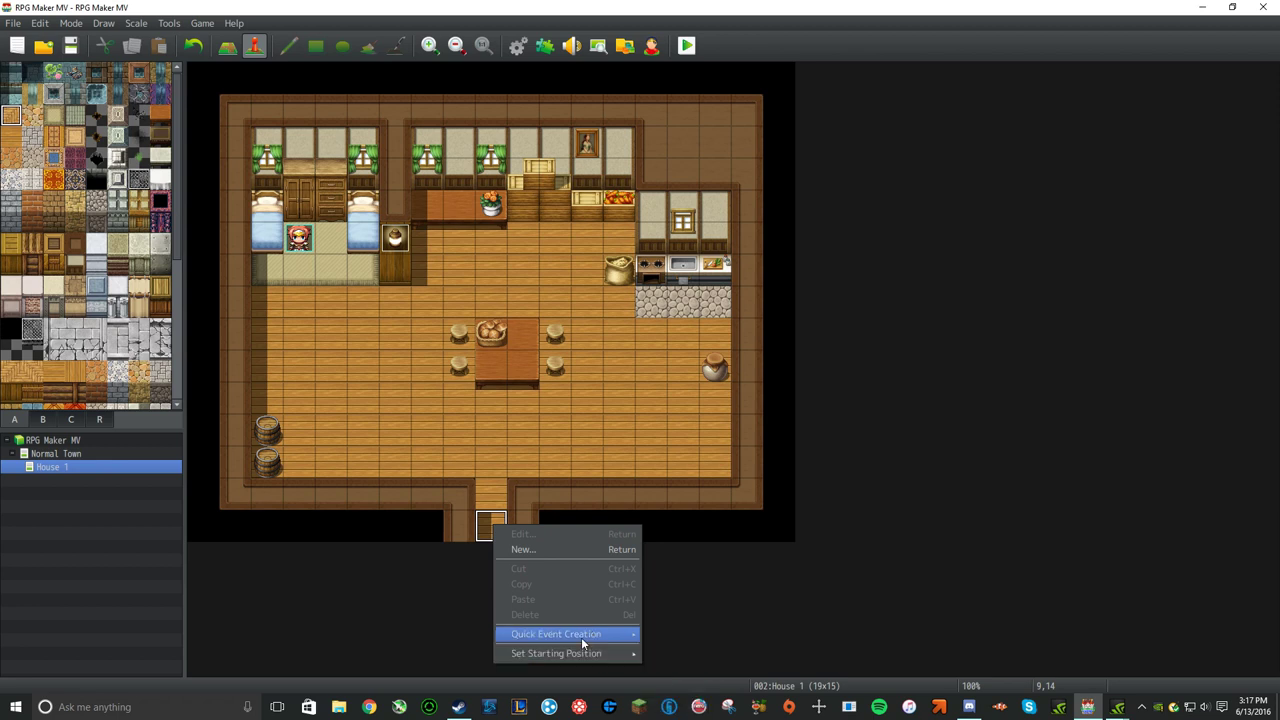
{"action": "mouse_move", "coordinate": [577, 634]}
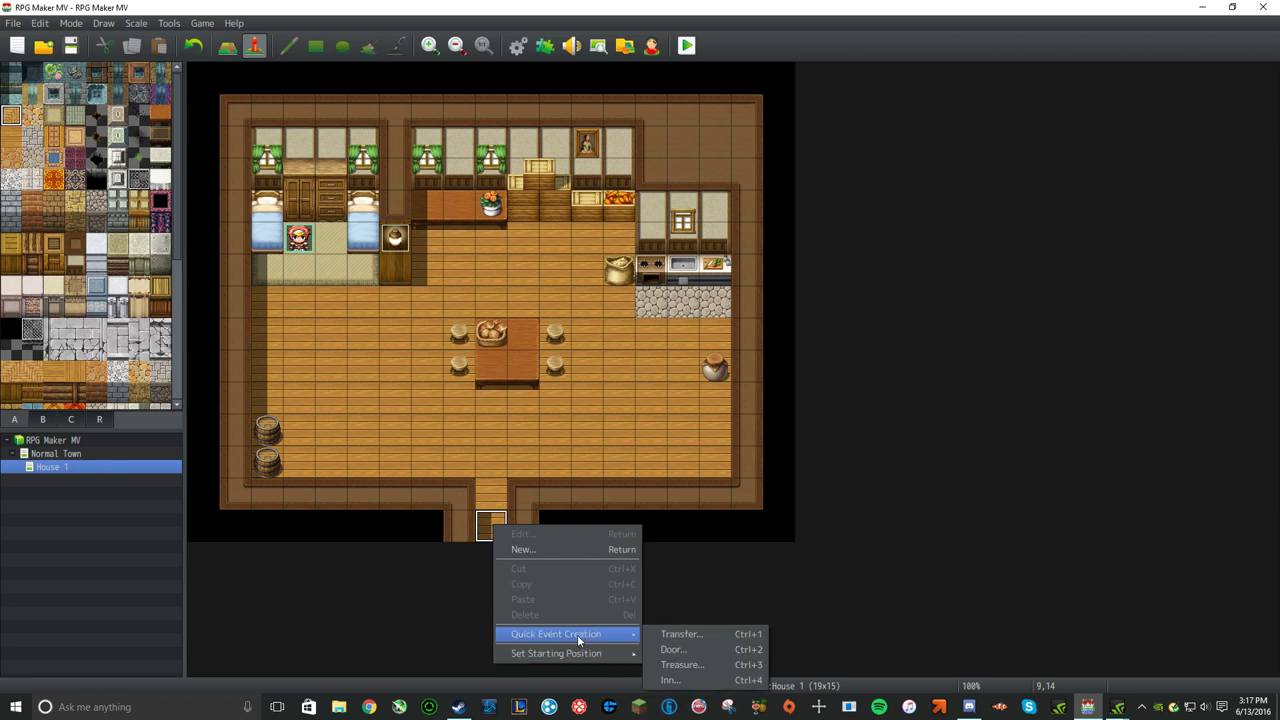
{"action": "left_click", "coordinate": [686, 632]}
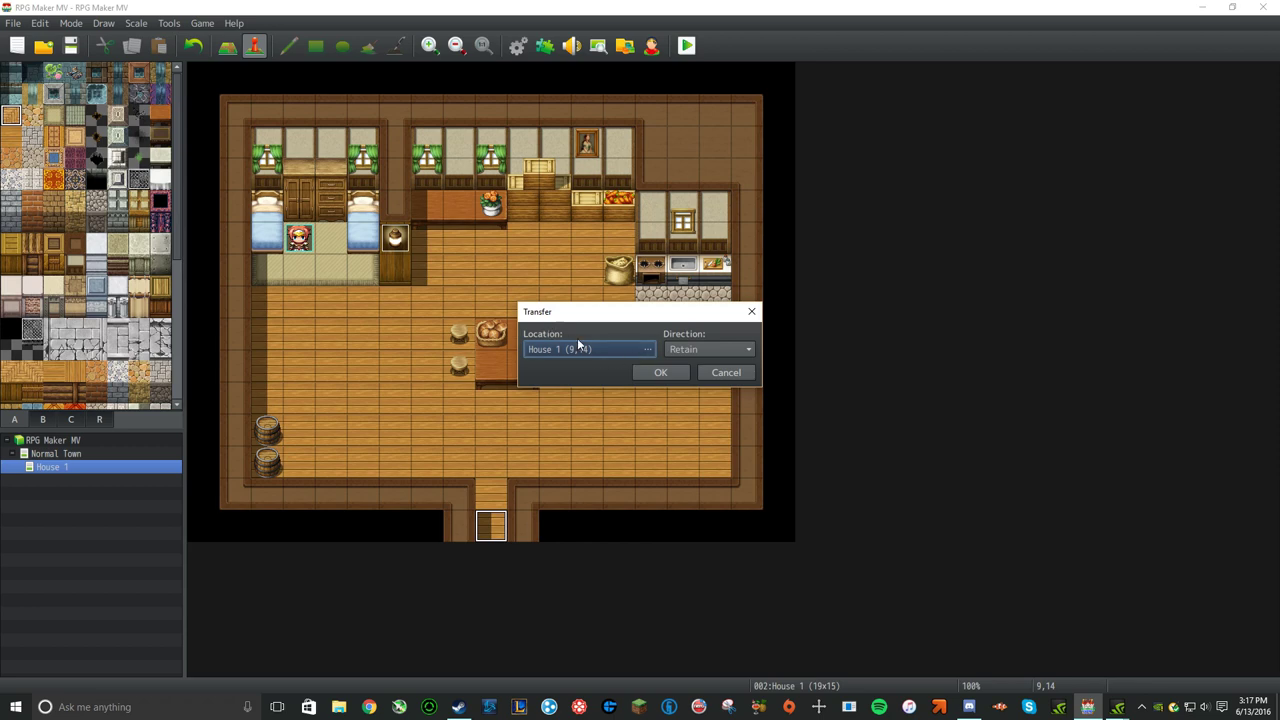
{"action": "left_click", "coordinate": [613, 353]}
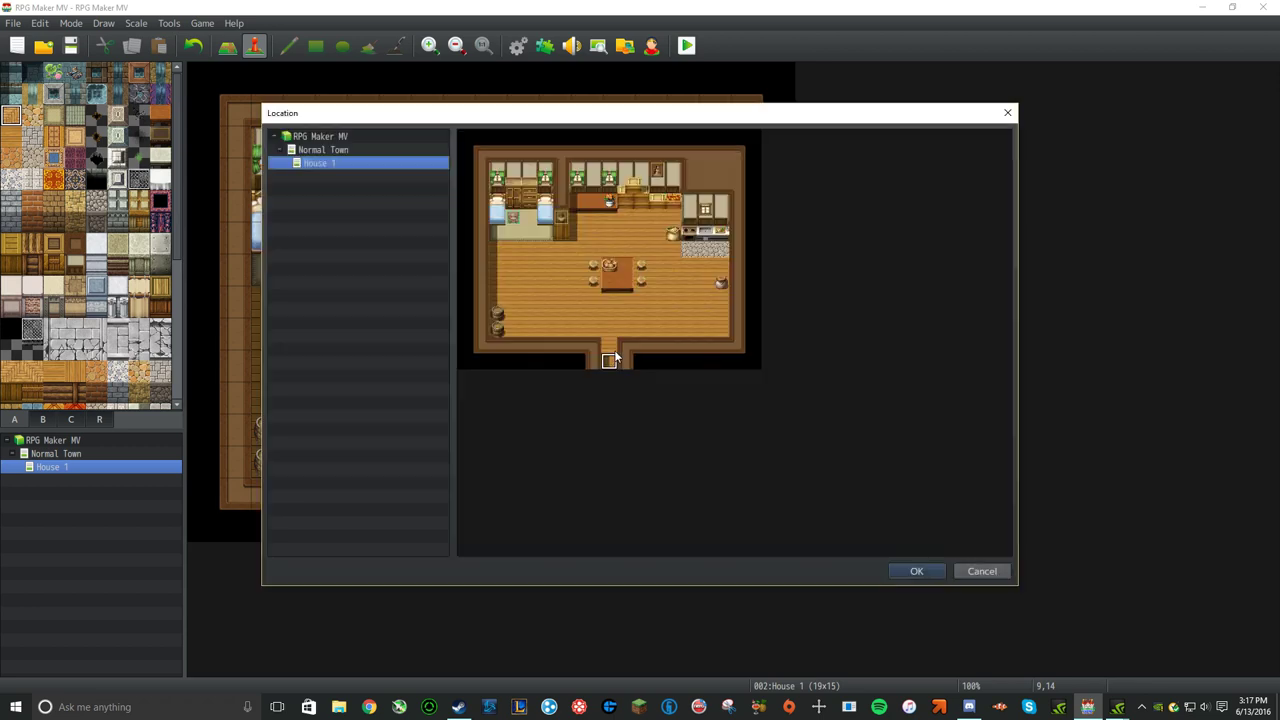
{"action": "left_click", "coordinate": [324, 150]}
{"action": "left_click", "coordinate": [624, 267]}
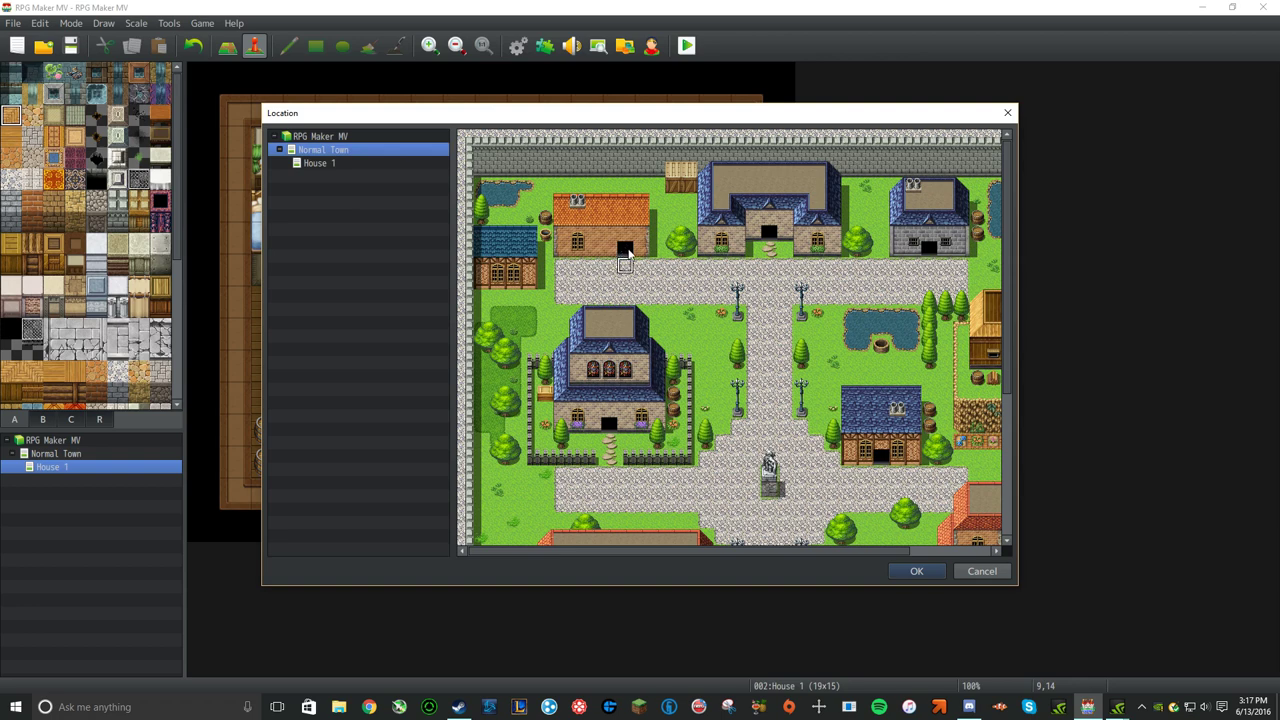
{"action": "left_click", "coordinate": [924, 574]}
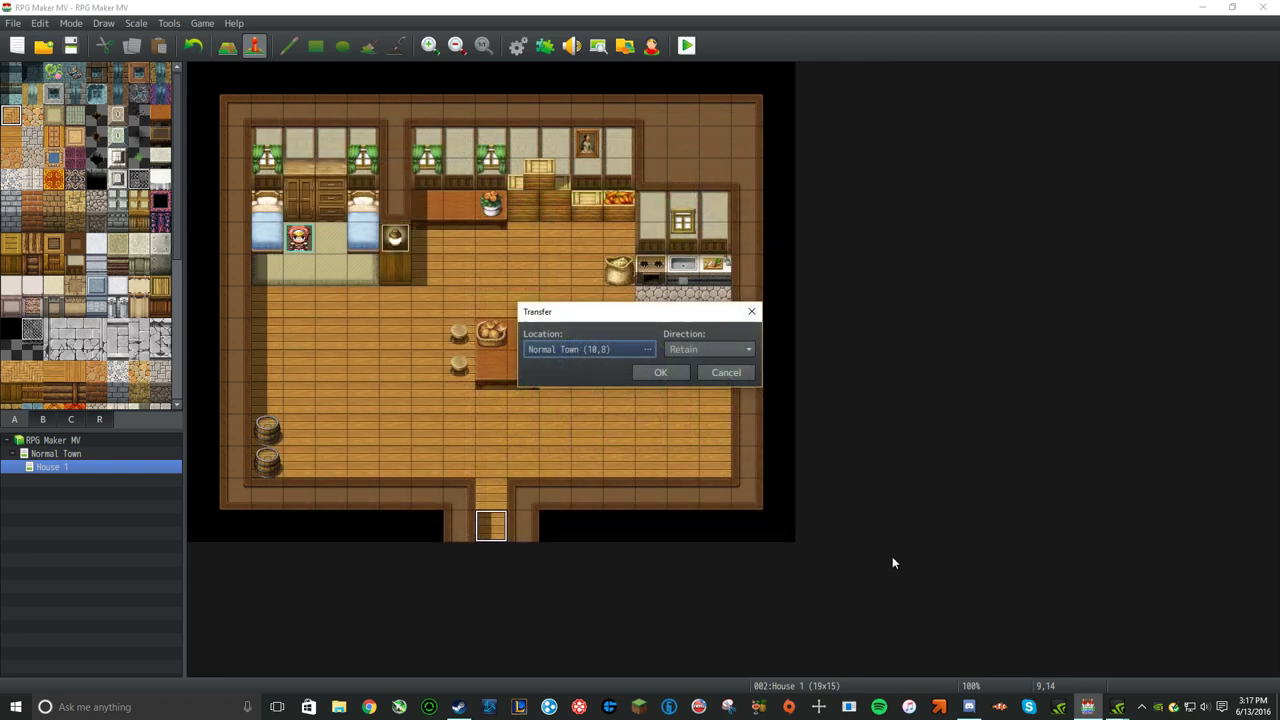
{"action": "left_click", "coordinate": [694, 350]}
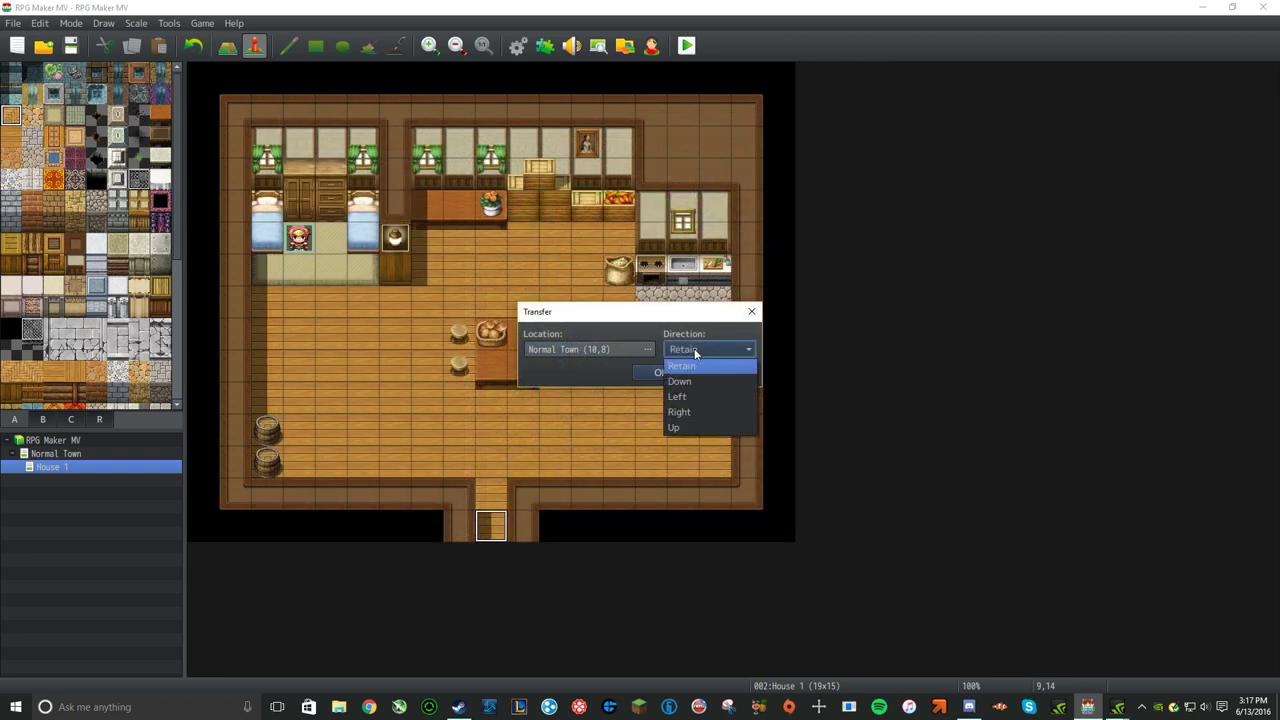
{"action": "left_click", "coordinate": [701, 384]}
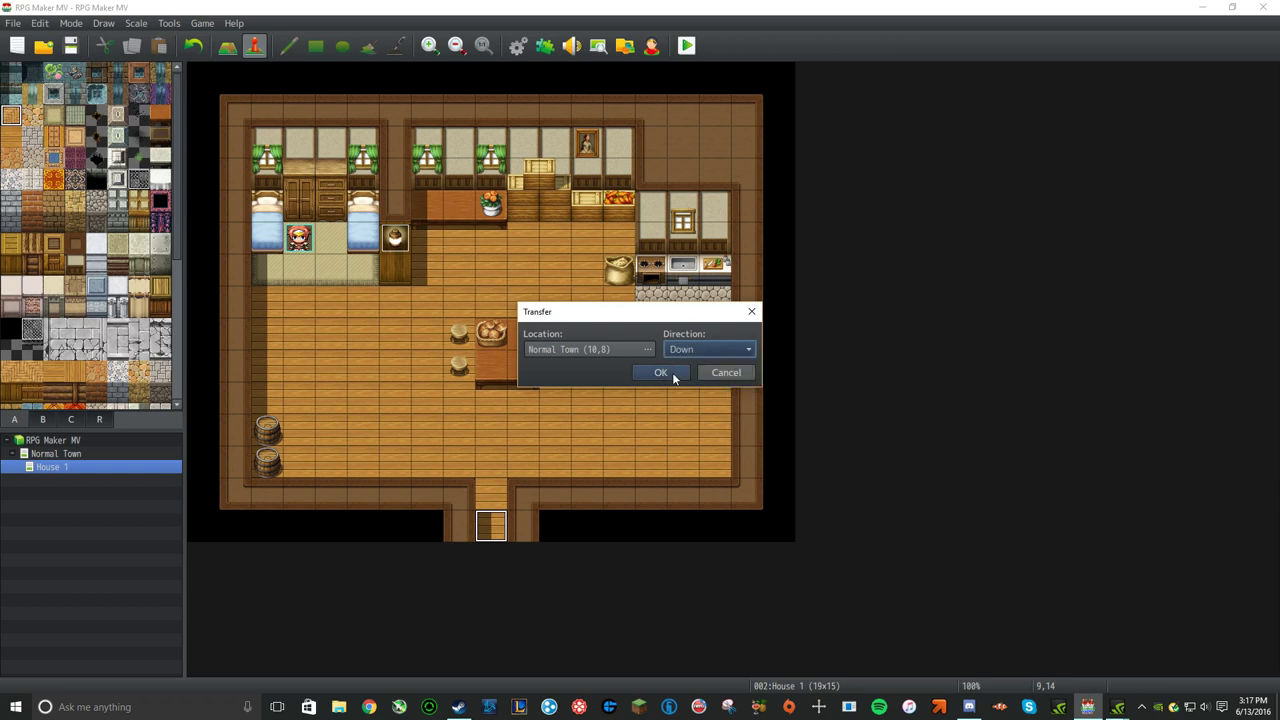
{"action": "left_click", "coordinate": [661, 373]}
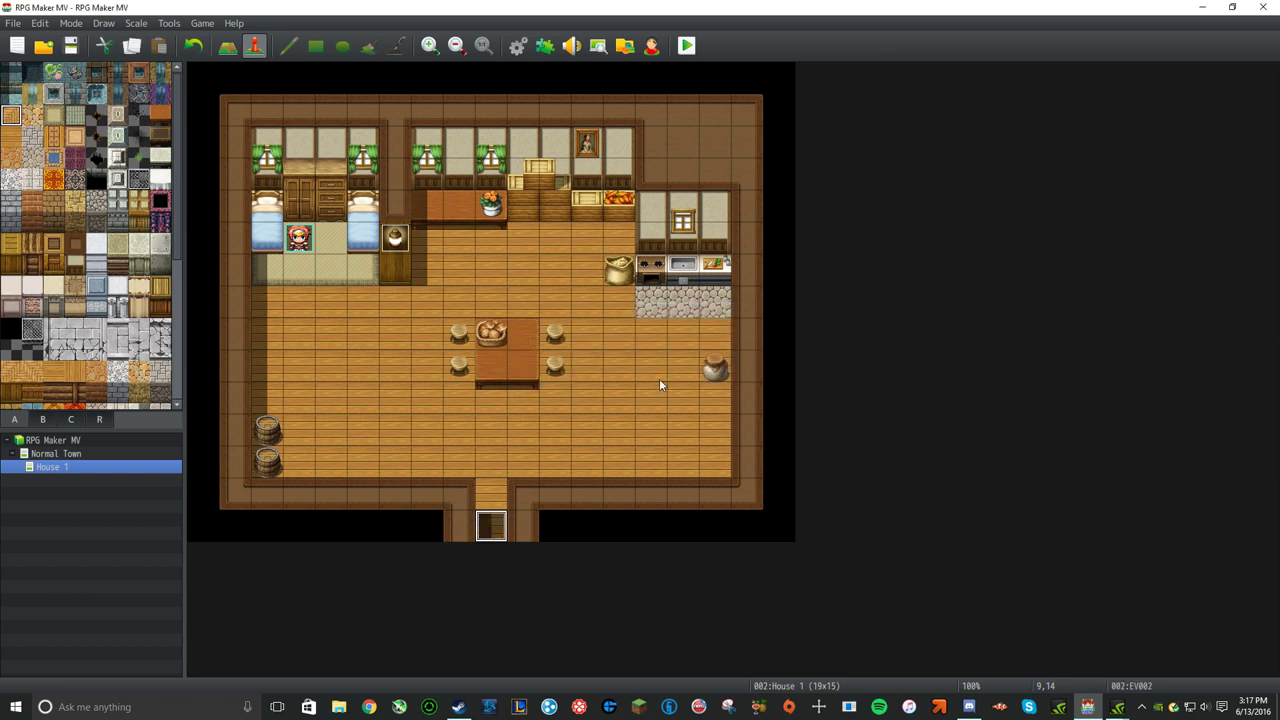
{"action": "left_click", "coordinate": [101, 457]}
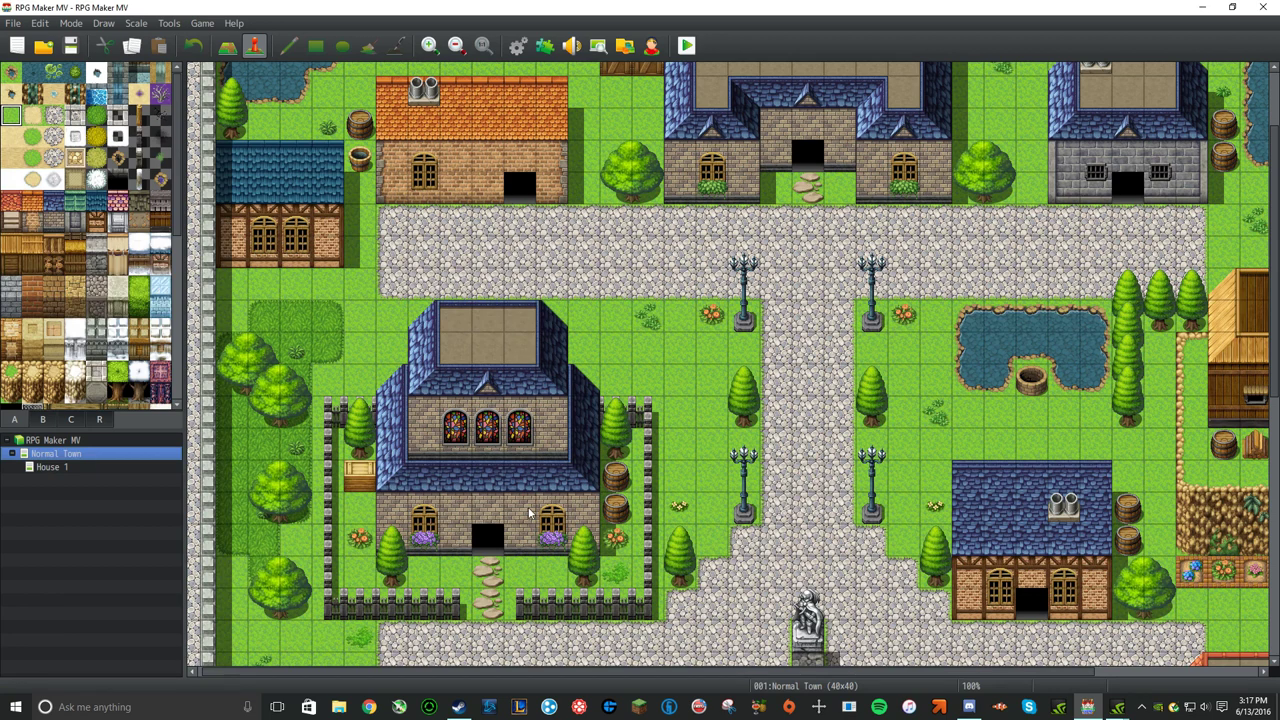
- Add a quick door event on the orange house's entrance leading to House 1 (9,15)
{"action": "left_click", "coordinate": [519, 186]}
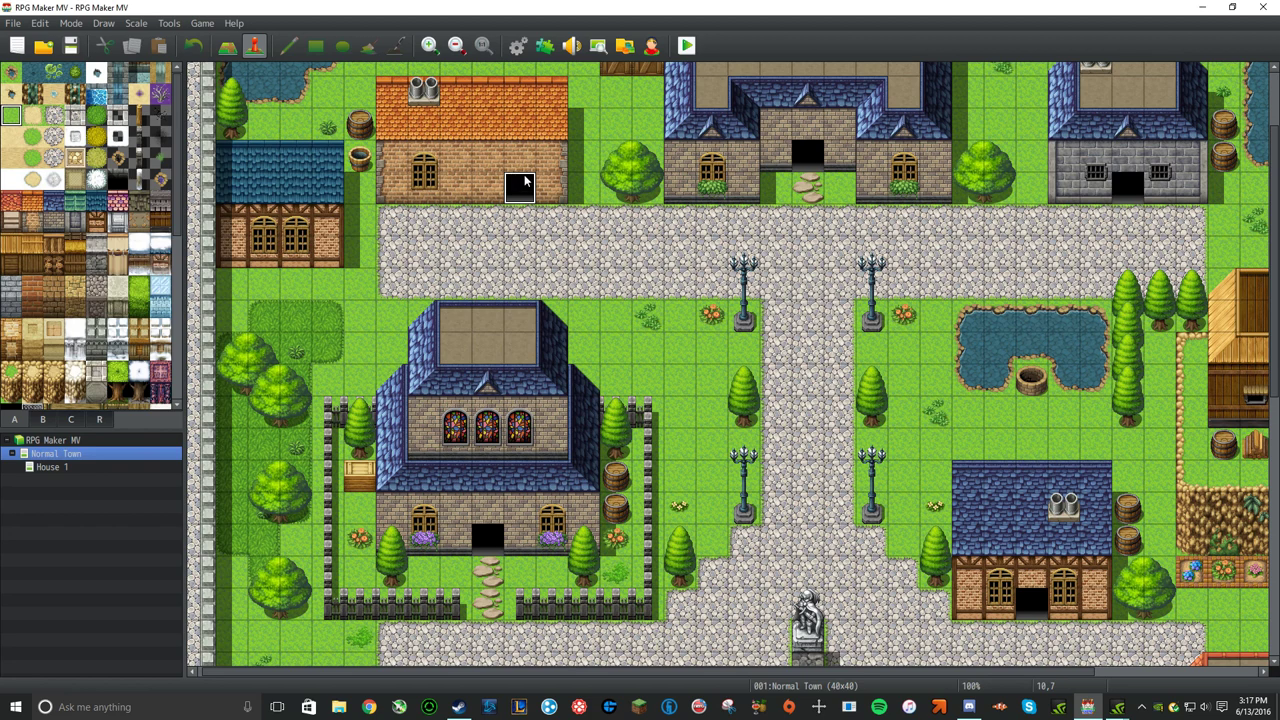
{"action": "scroll", "coordinate": [530, 245], "scroll_direction": "up", "scroll_amount": 2}
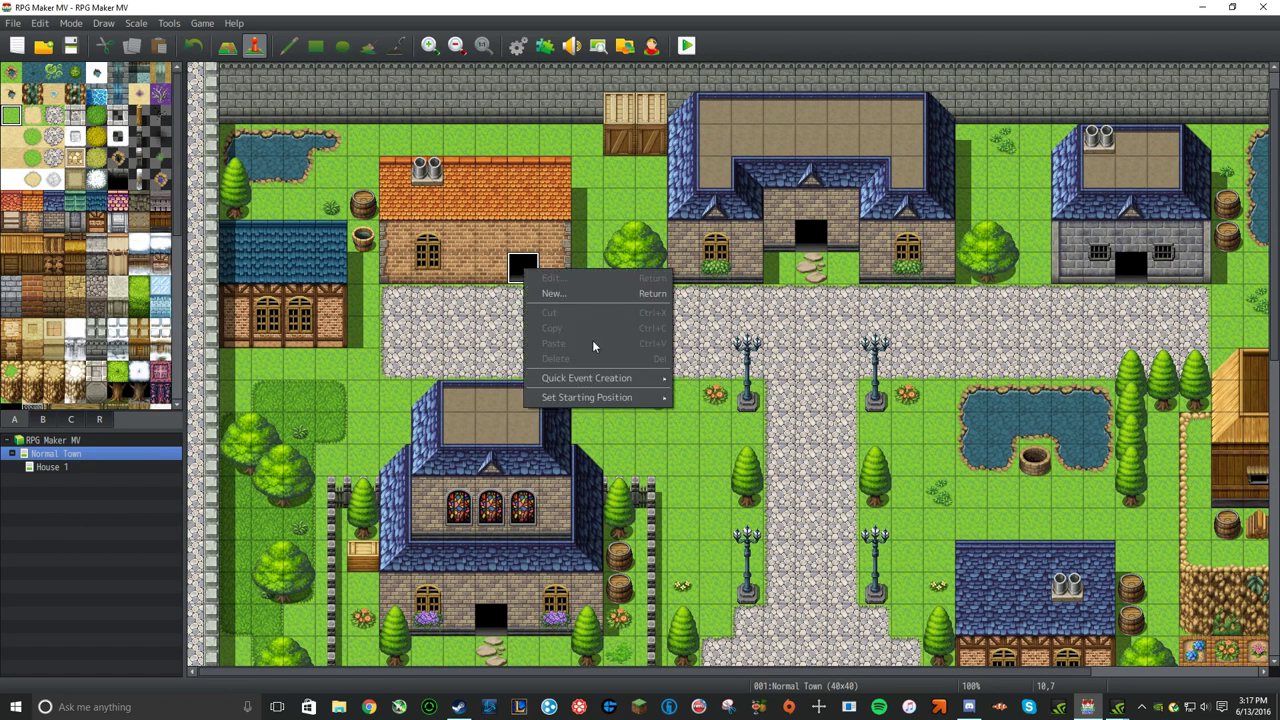
{"action": "mouse_move", "coordinate": [600, 380]}
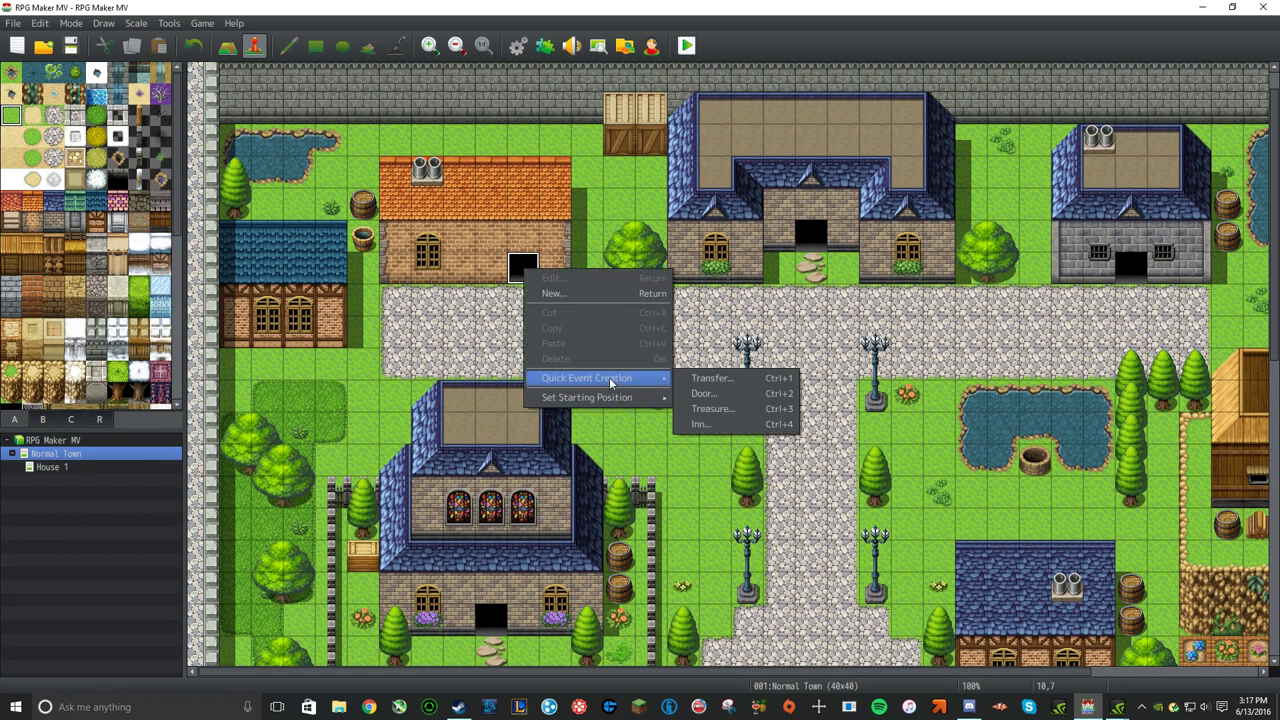
{"action": "left_click", "coordinate": [716, 395]}
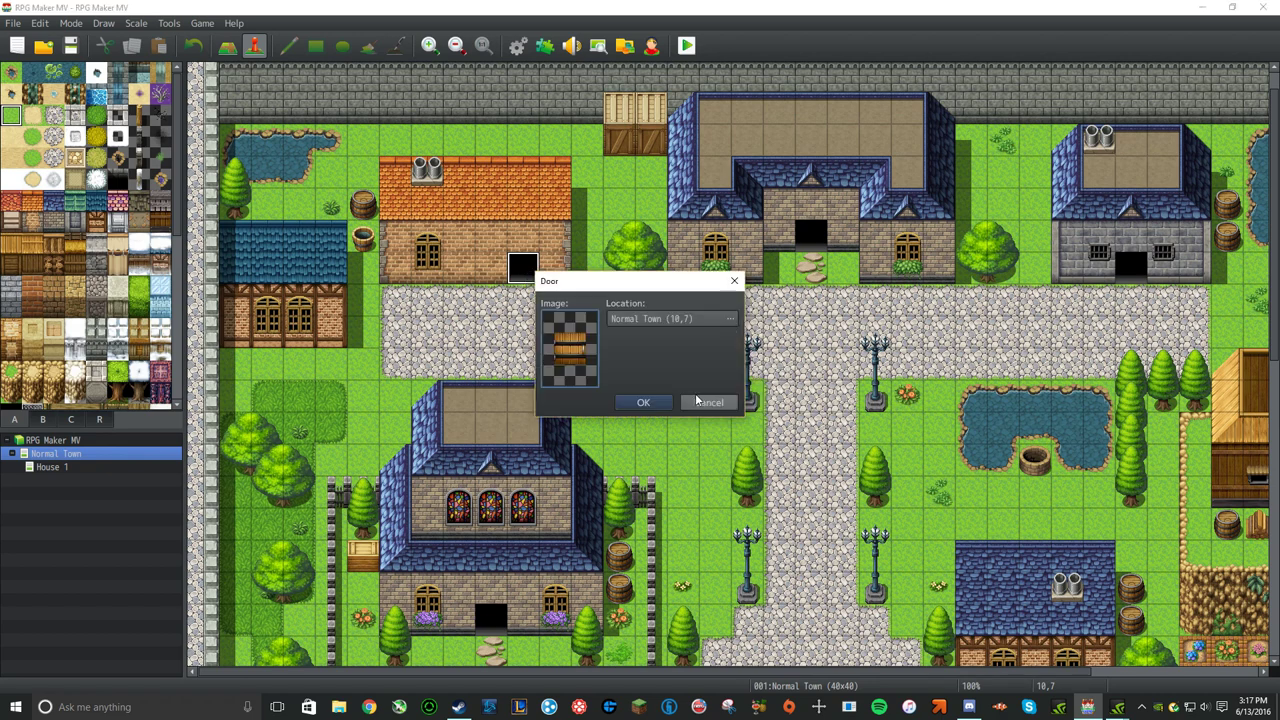
{"action": "left_click", "coordinate": [657, 319]}
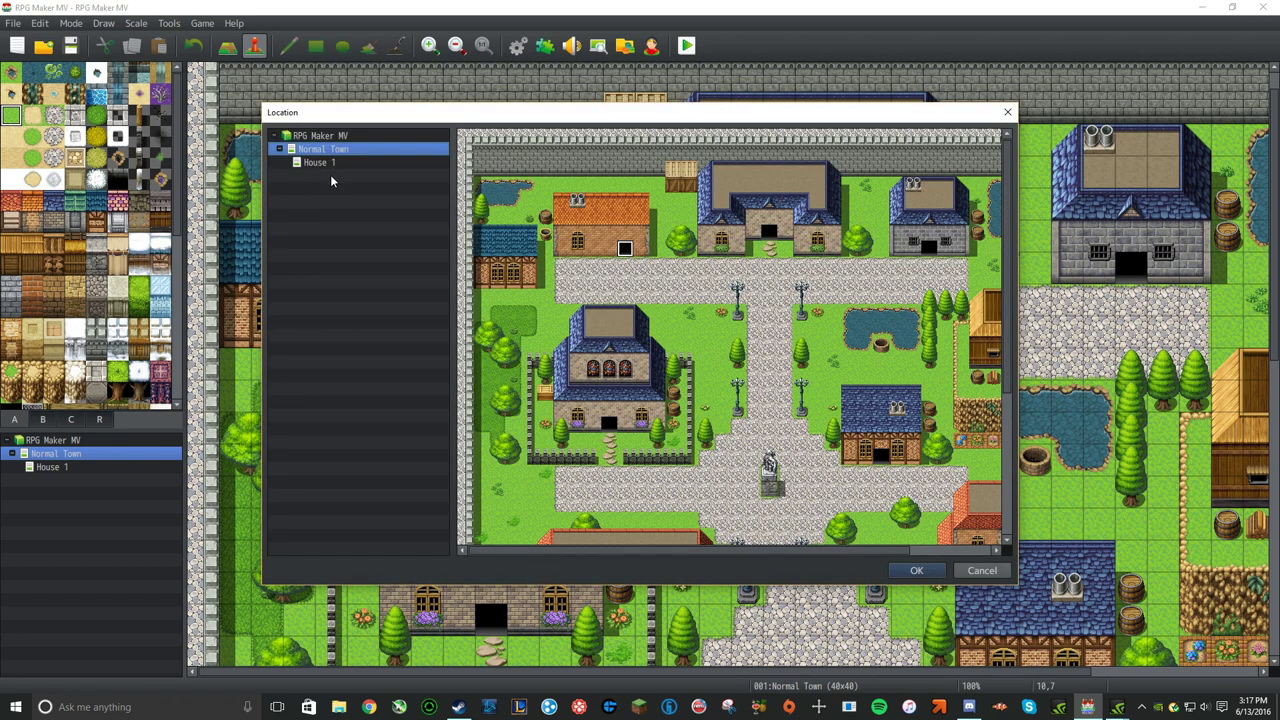
{"action": "left_click", "coordinate": [320, 163]}
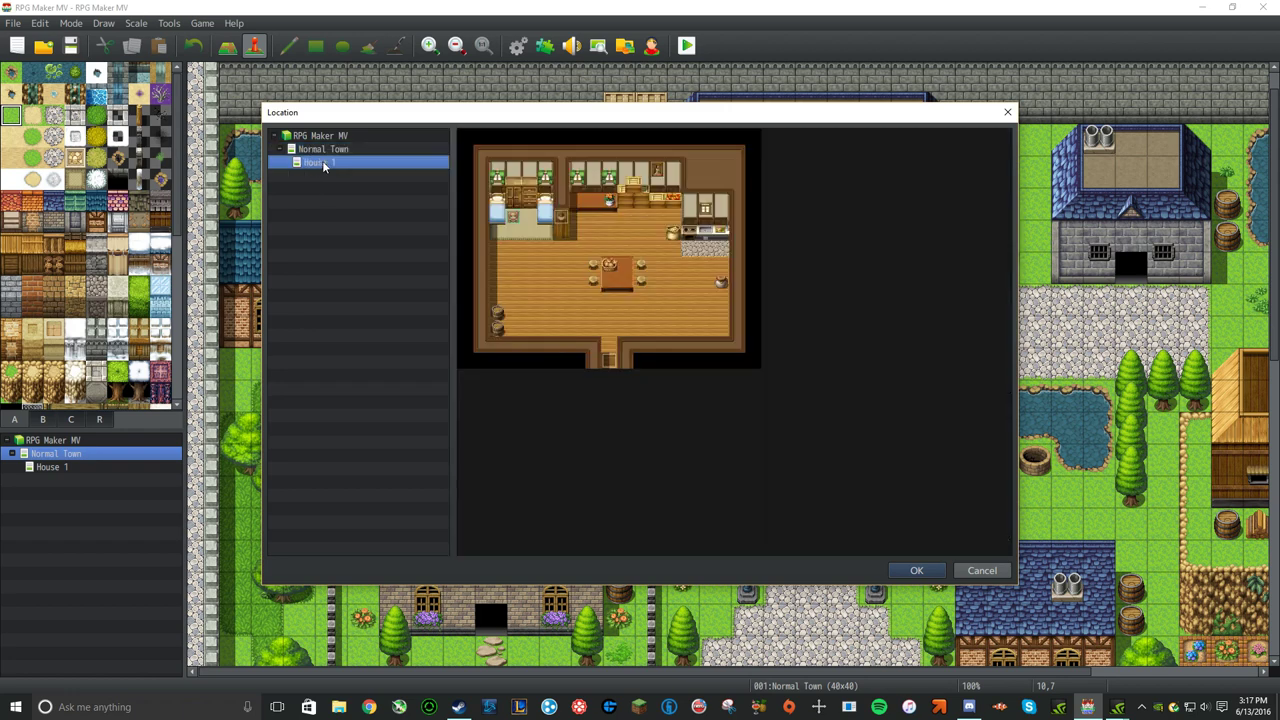
{"action": "left_click", "coordinate": [605, 352]}
{"action": "left_click", "coordinate": [914, 572]}
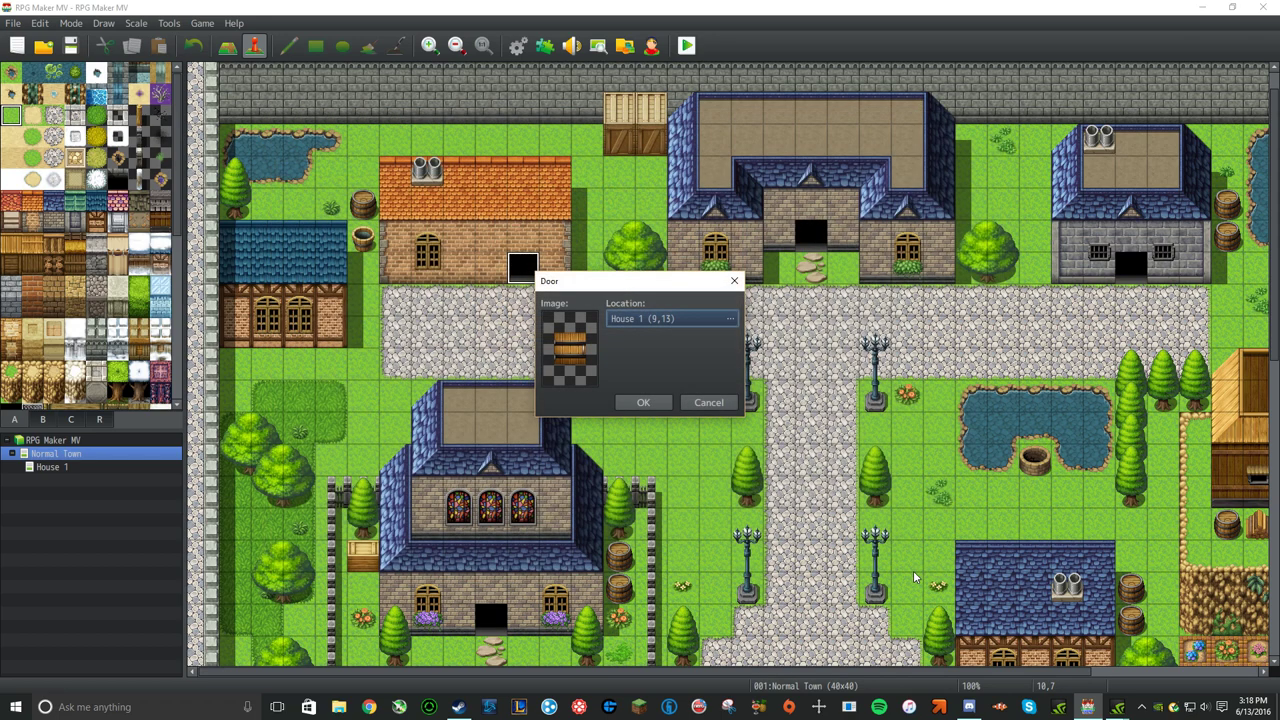
{"action": "left_click", "coordinate": [643, 402]}
{"action": "scroll", "coordinate": [713, 400], "scroll_direction": "up", "scroll_amount": 1}
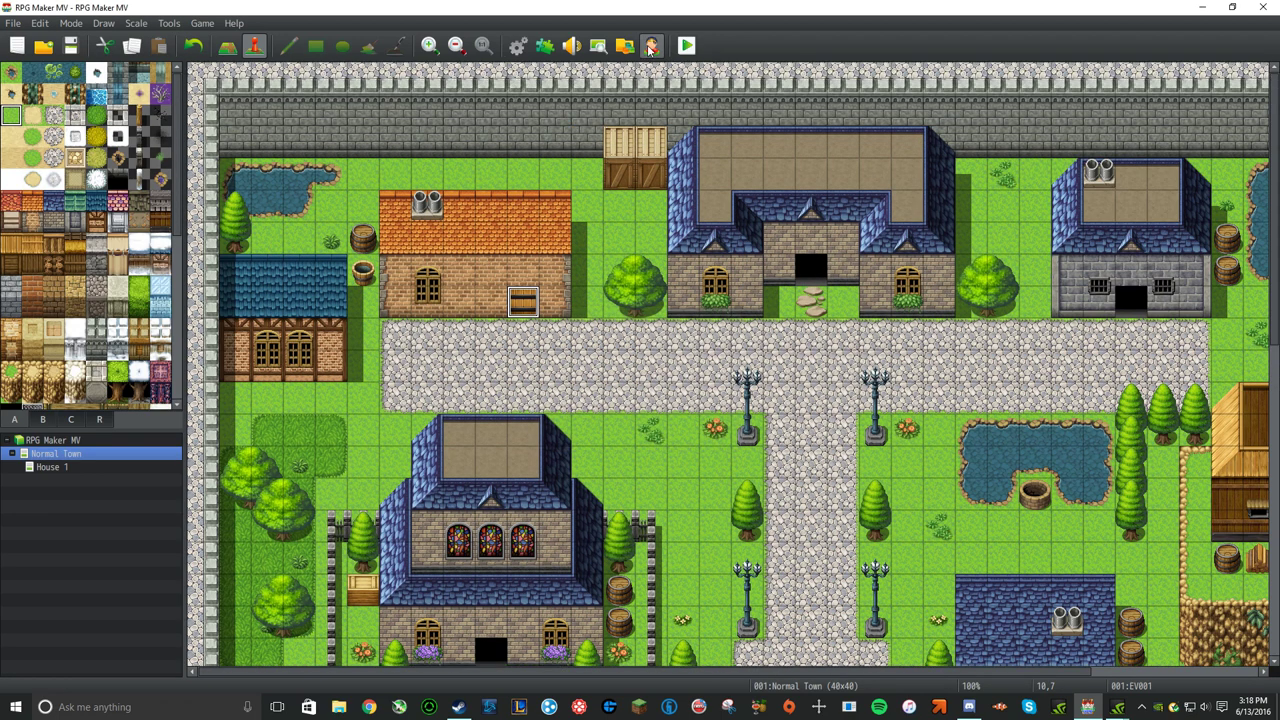
{"action": "left_click", "coordinate": [686, 45]}
- Save, start a new game, and walk the party out of House 1 into town
{"action": "left_click", "coordinate": [584, 383]}
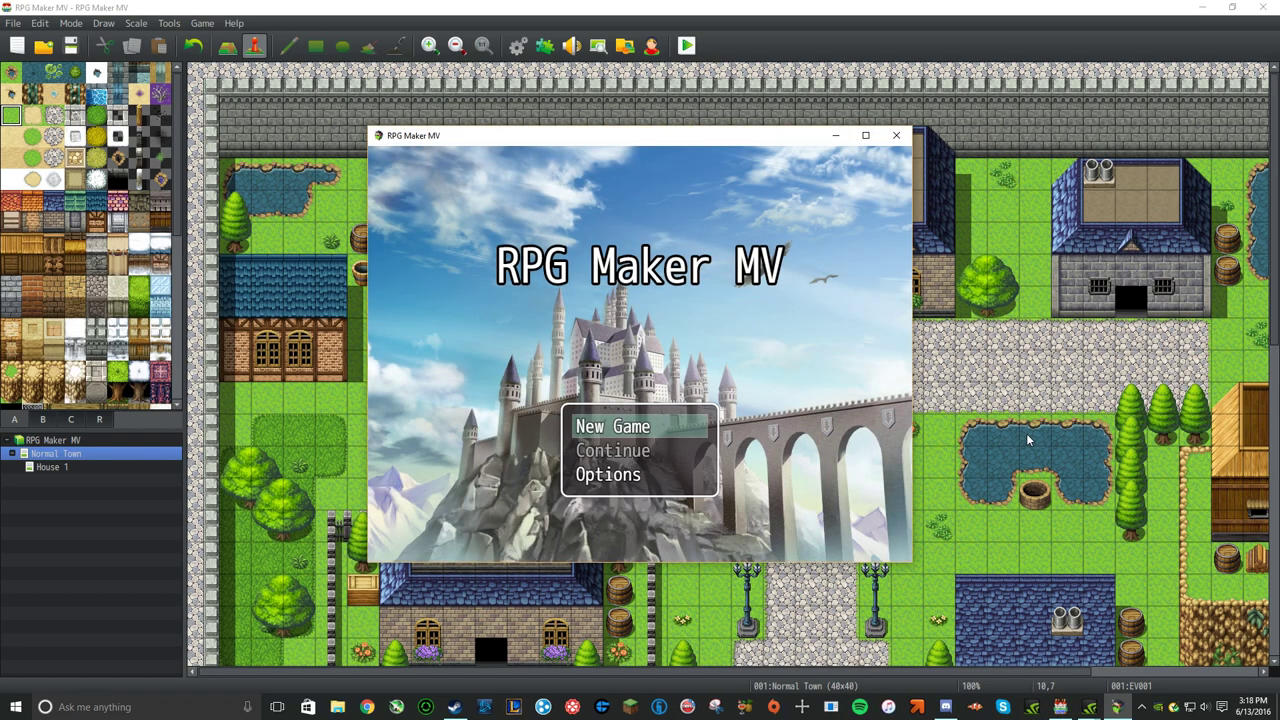
{"action": "key", "text": "Return"}
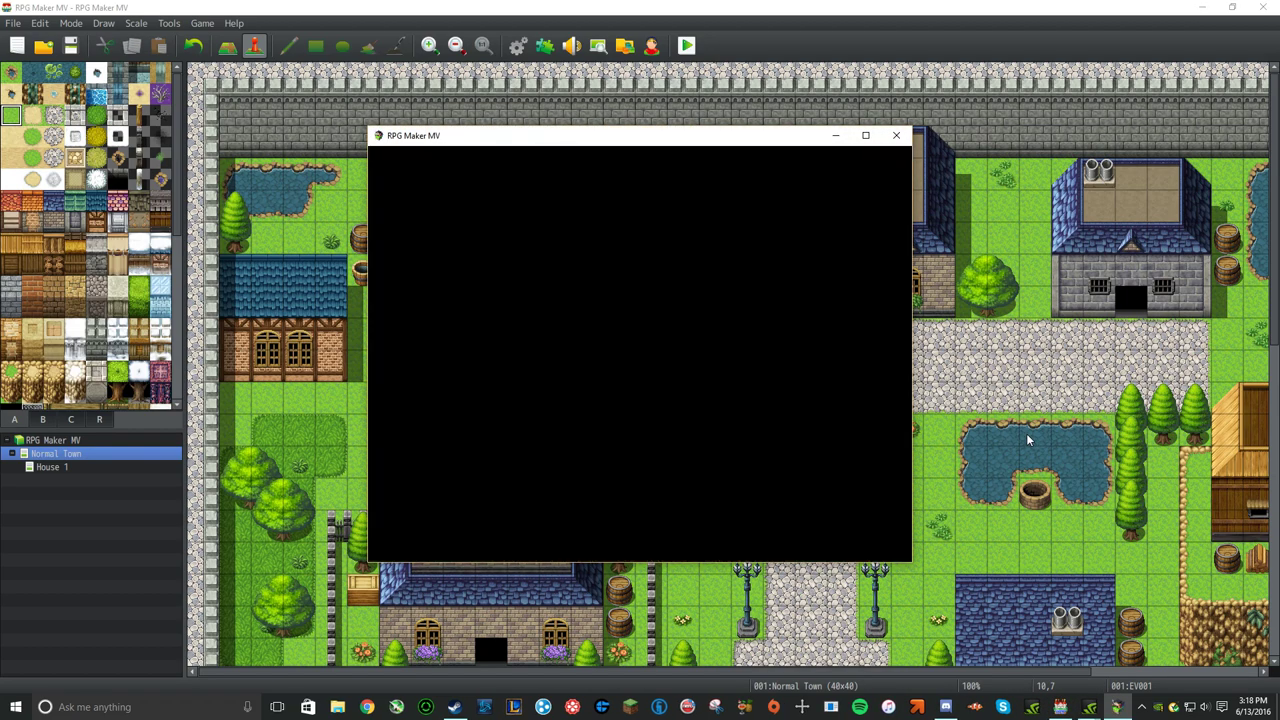
{"action": "key", "text": "Down"}
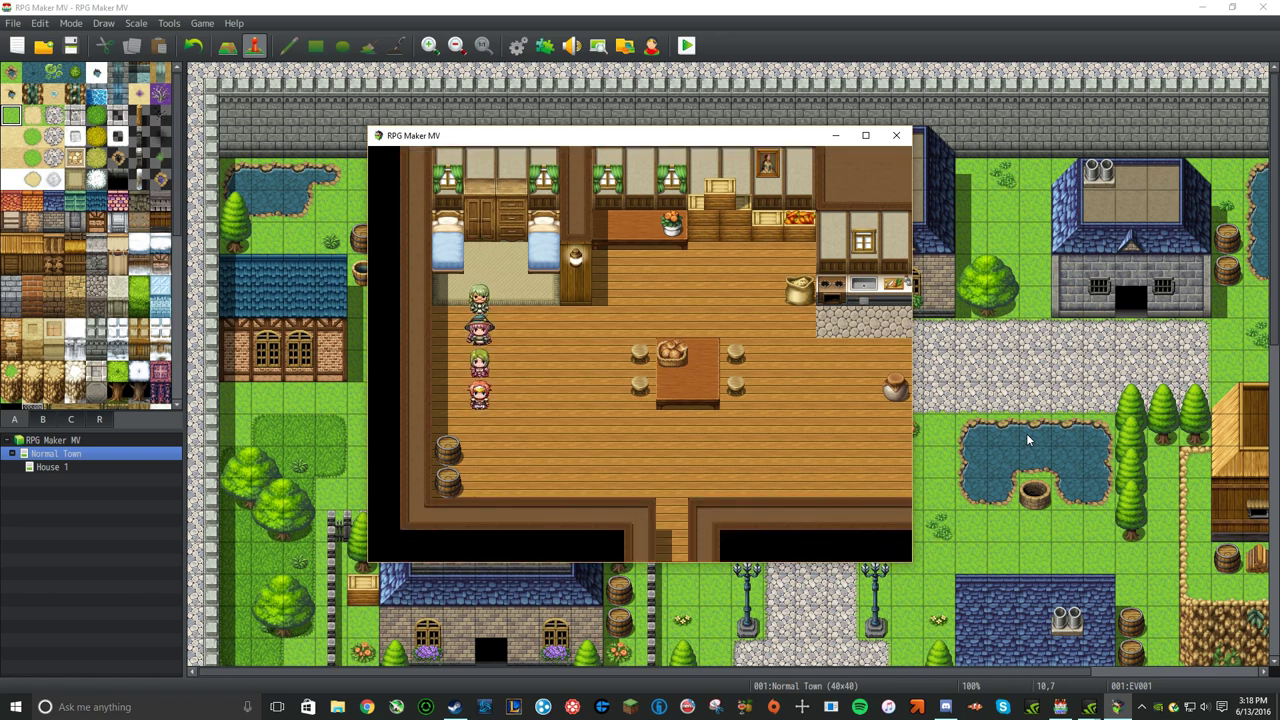
{"action": "key", "text": "Right"}
{"action": "key", "text": "Right"}
{"action": "key", "text": "Down"}
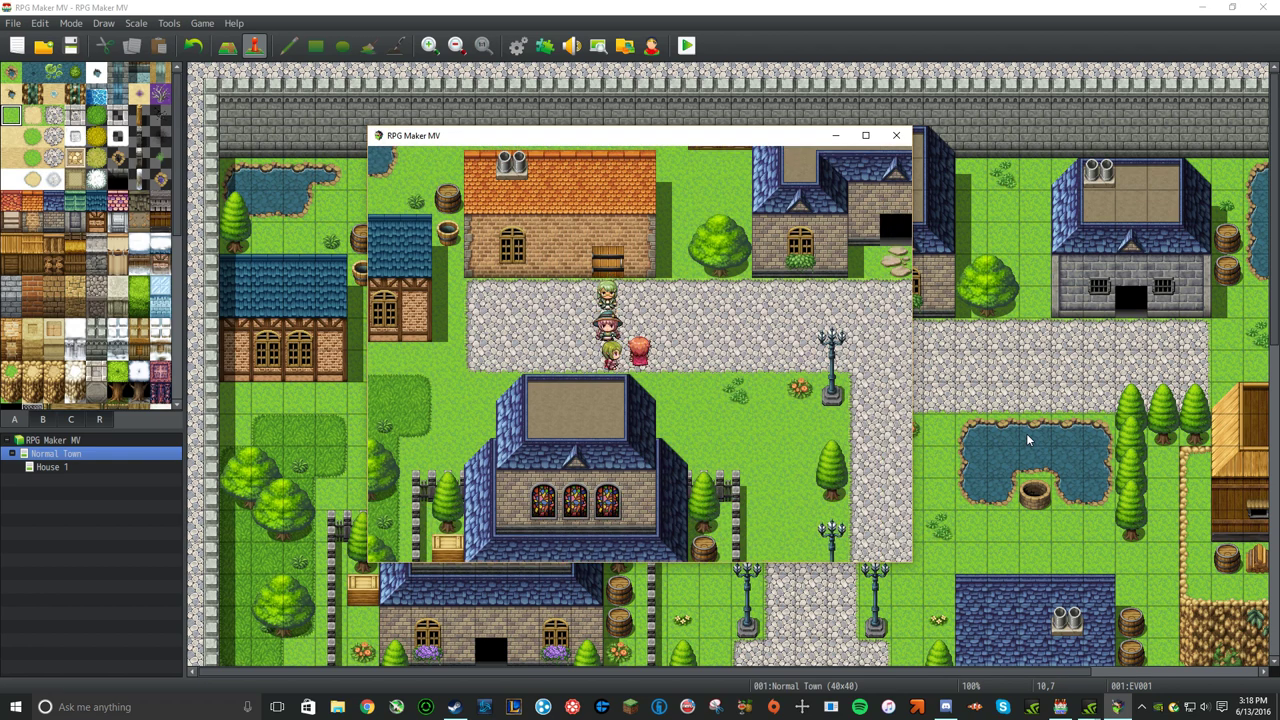
- Walk back into the orange house through its new door, then close the playtest
{"action": "key", "text": "Left"}
{"action": "key", "text": "Up"}
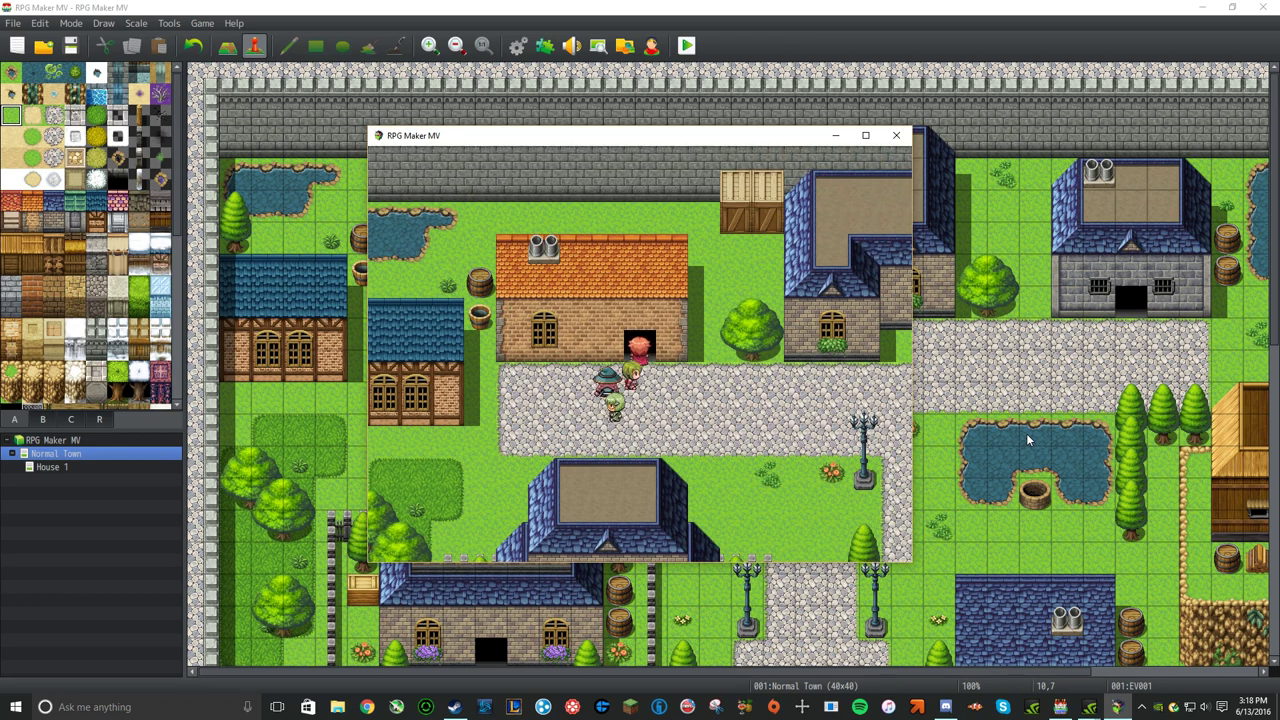
{"action": "key", "text": "Up"}
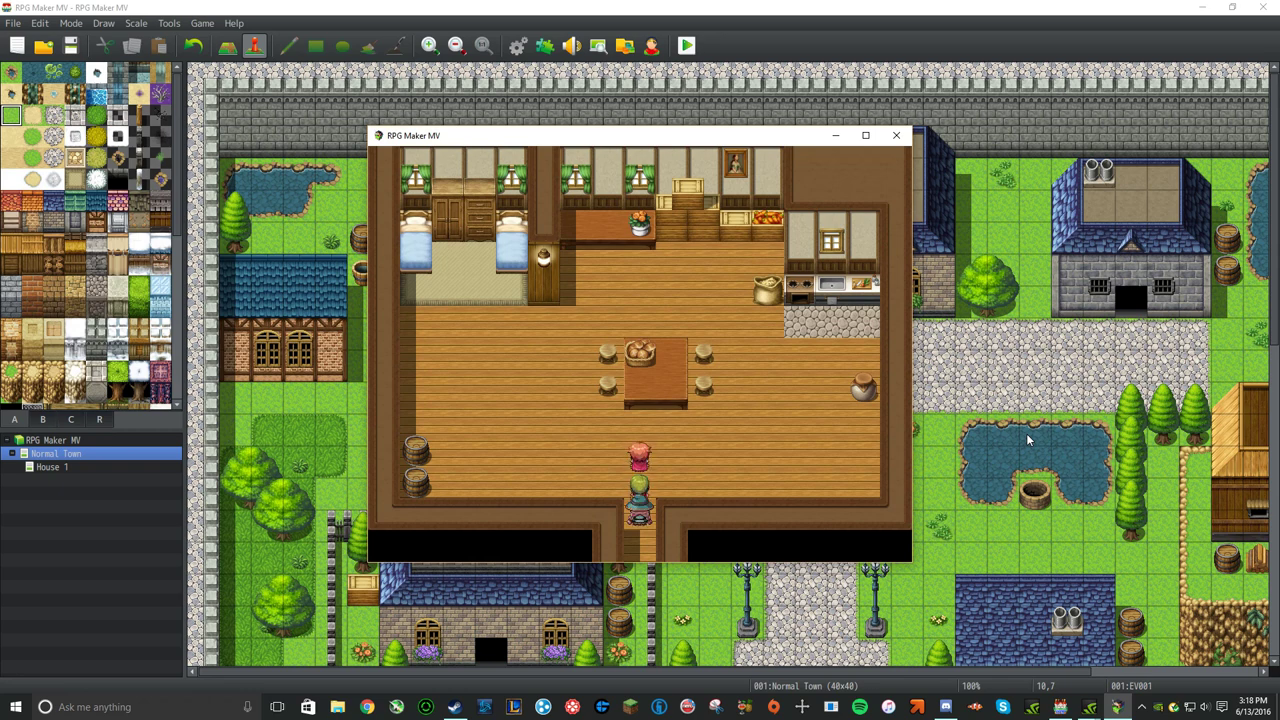
{"action": "key", "text": "Left"}
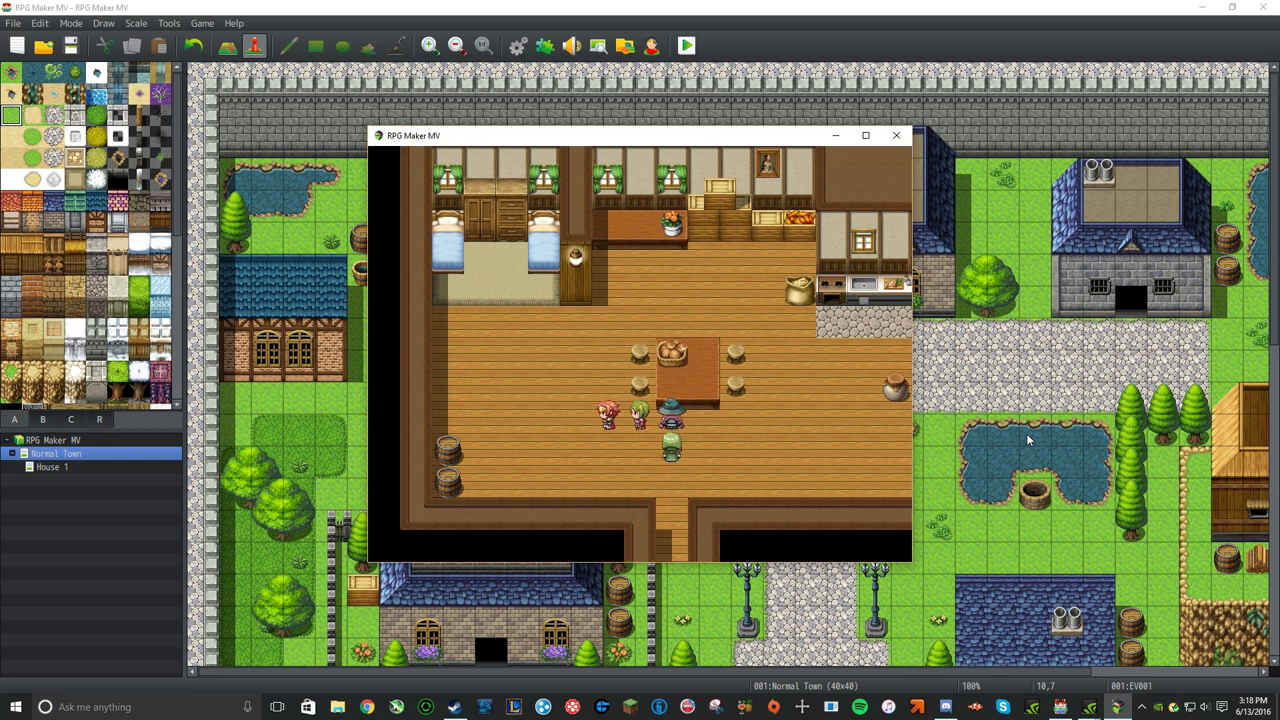
{"action": "key", "text": "Up"}
{"action": "key", "text": "Left"}
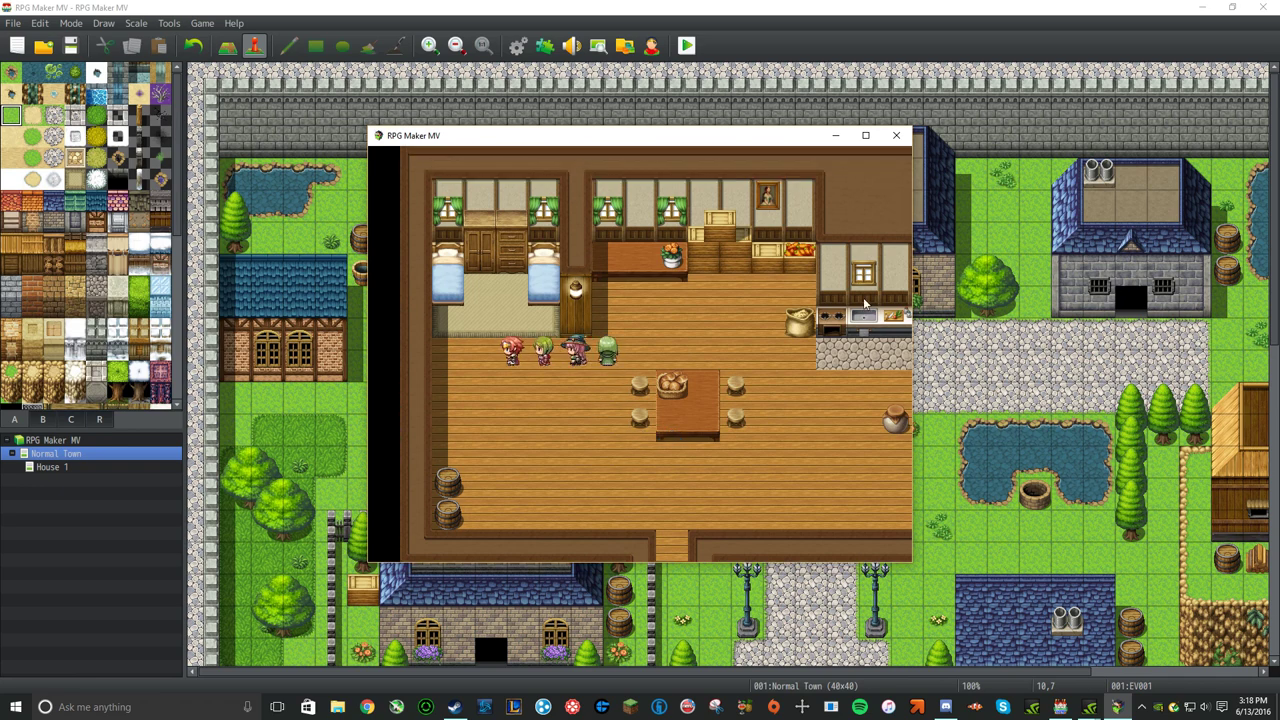
{"action": "left_click", "coordinate": [895, 136]}
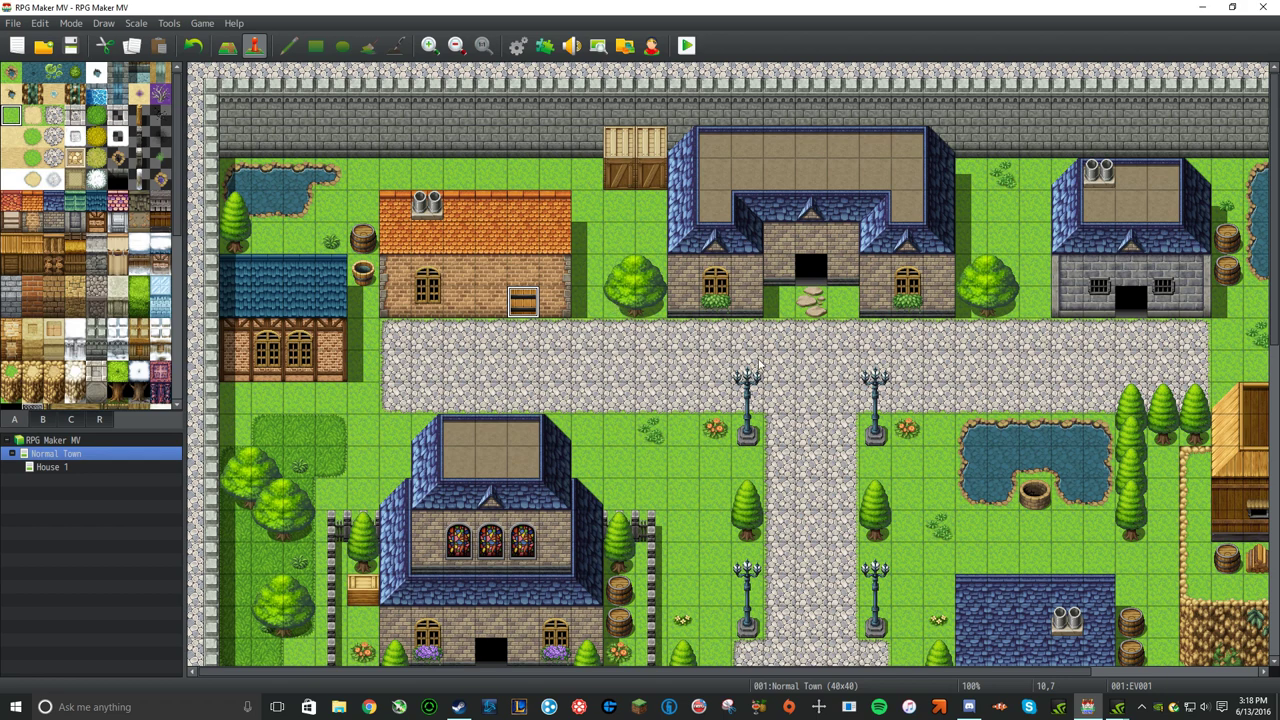
{"action": "left_click", "coordinate": [587, 364]}
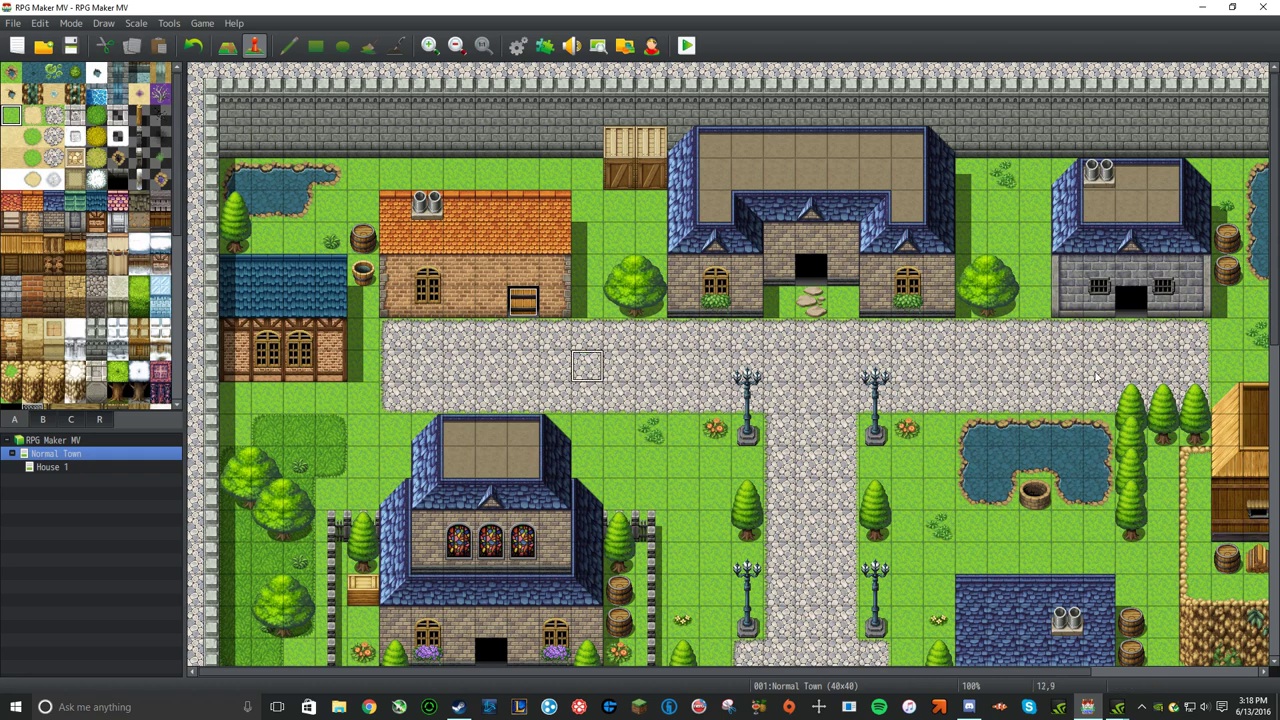
- Select street tile 12,8 below the houses and scroll up to Normal Town's top edge
{"action": "left_click", "coordinate": [606, 368]}
{"action": "left_click", "coordinate": [594, 368]}
{"action": "left_click", "coordinate": [593, 334]}
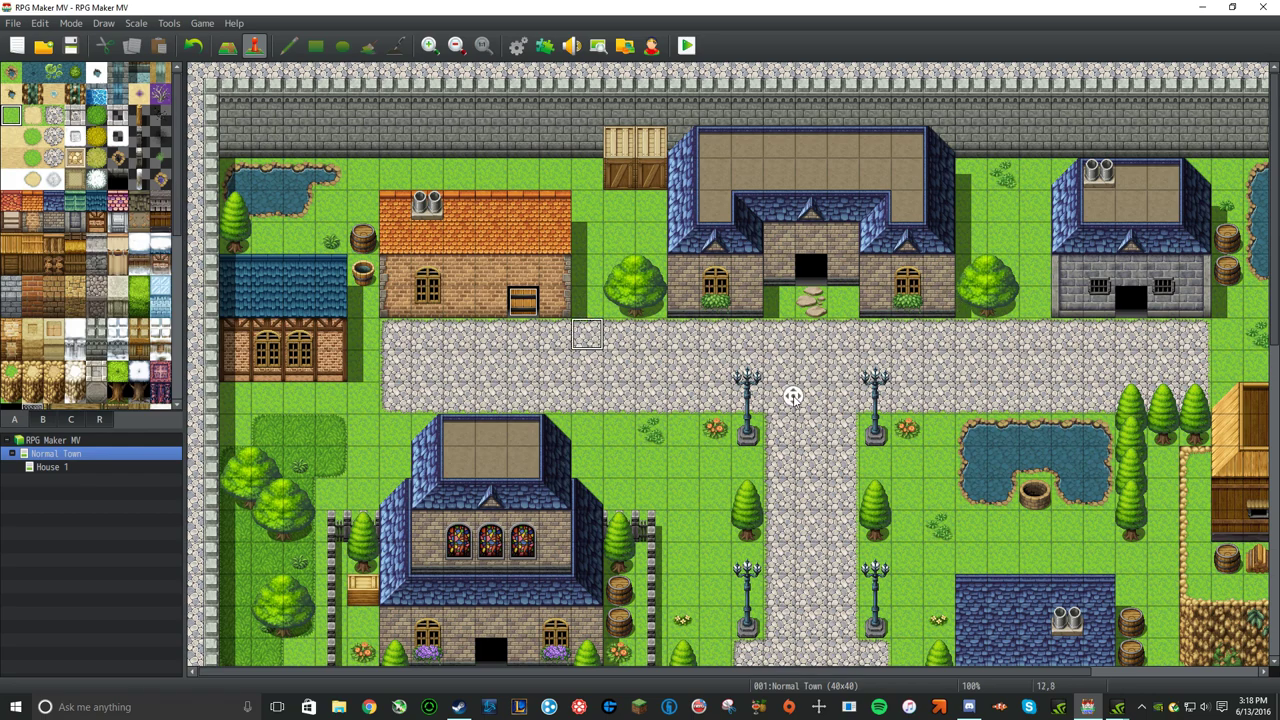
{"action": "scroll", "coordinate": [792, 392], "scroll_direction": "down", "scroll_amount": 7}
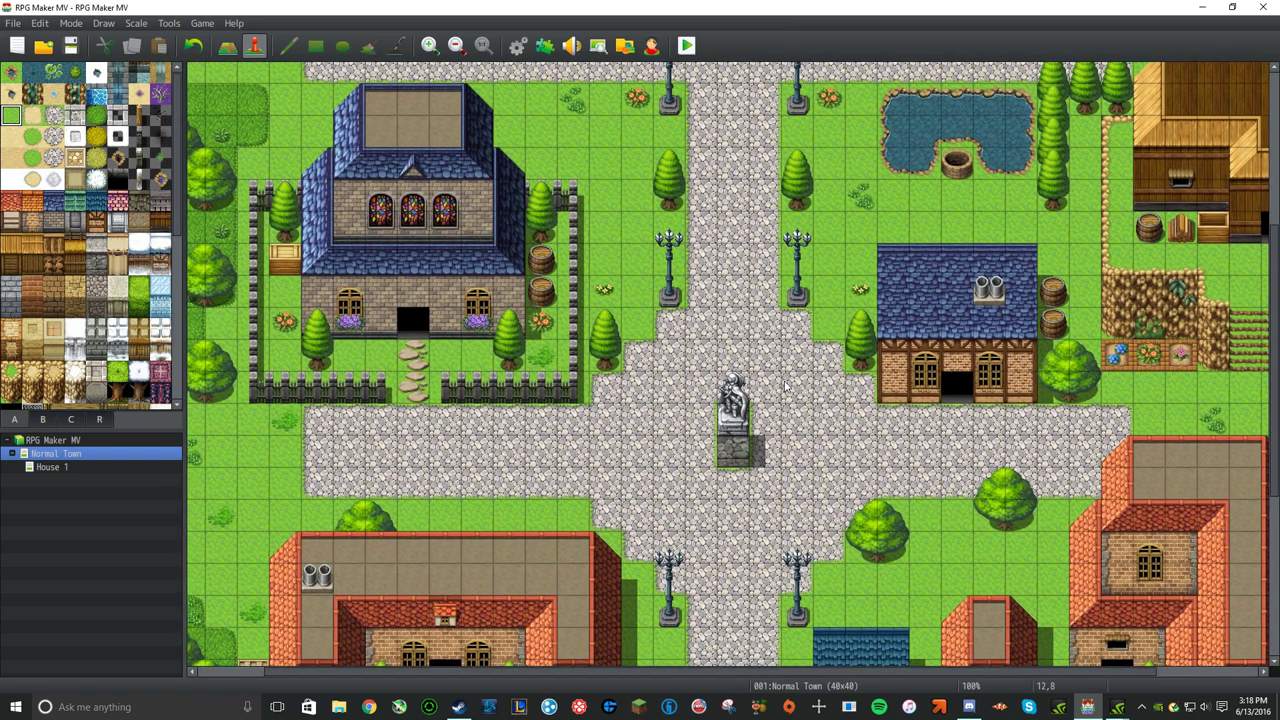
{"action": "scroll", "coordinate": [771, 349], "scroll_direction": "up", "scroll_amount": 6}
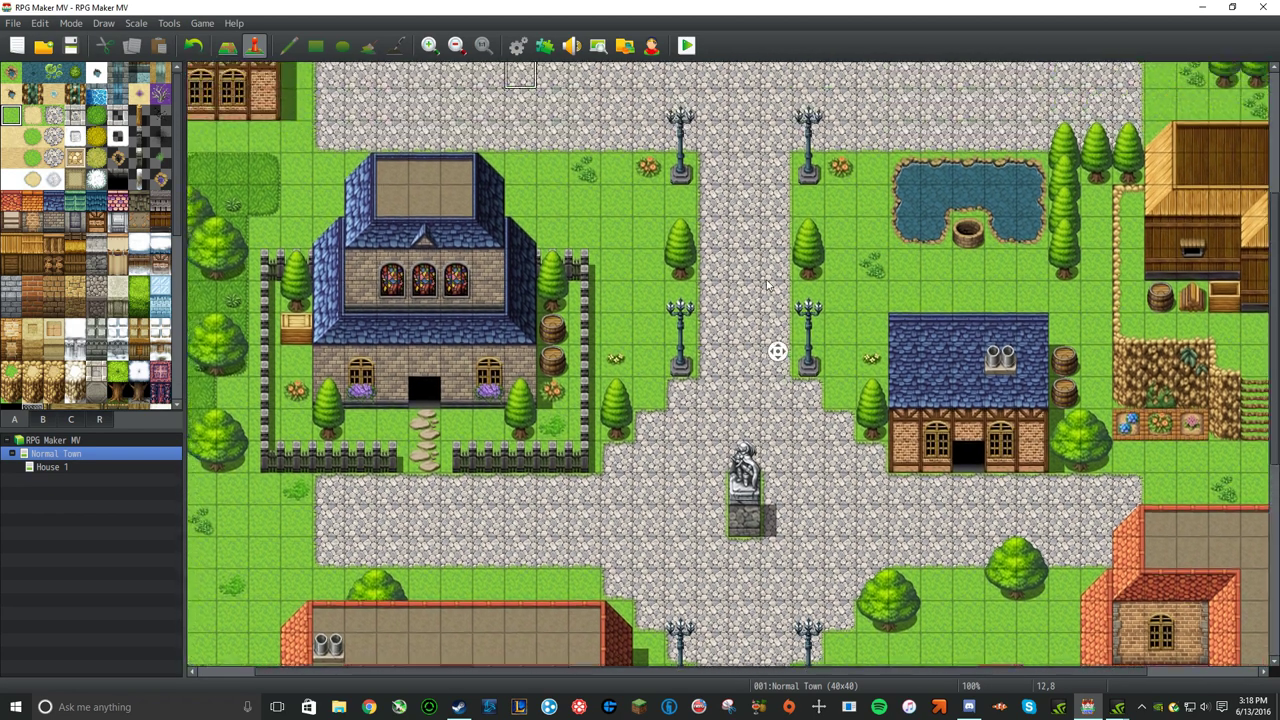
{"action": "scroll", "coordinate": [774, 397], "scroll_direction": "up", "scroll_amount": 1}
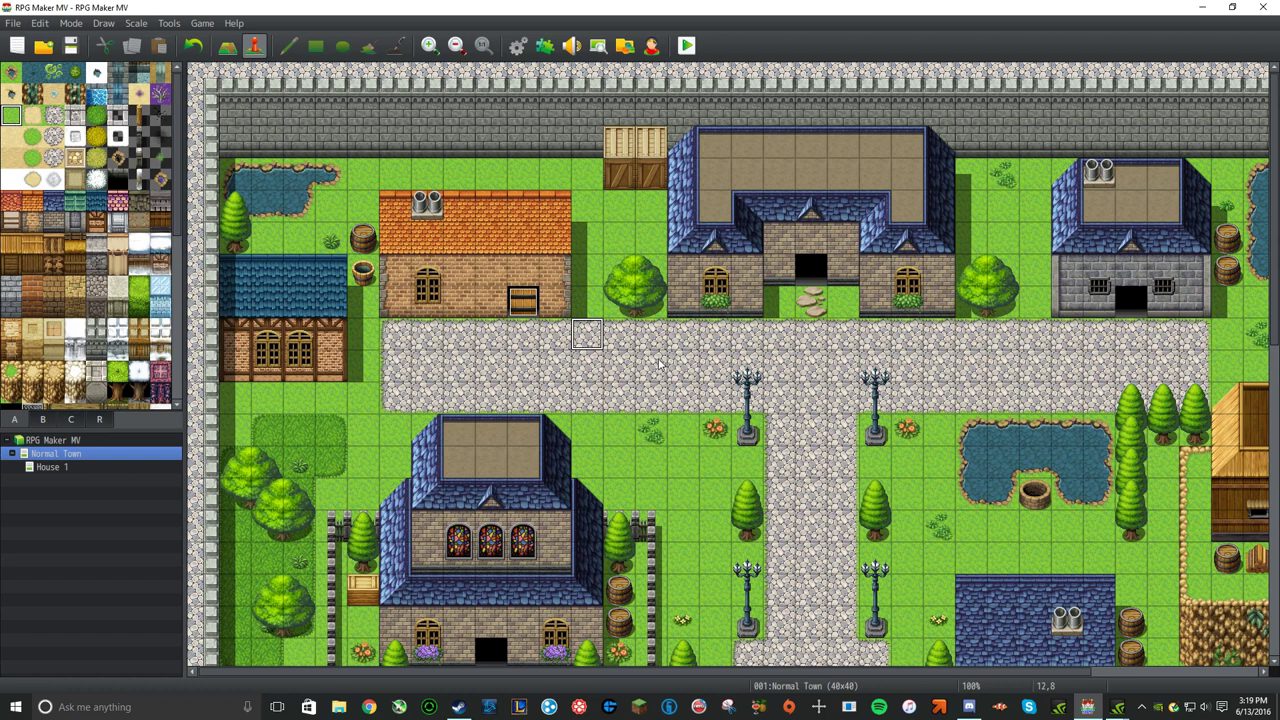
- On a new road-tile event, add a Conditional Branch and rename switch 0001 to Switch1
{"action": "double_click", "coordinate": [587, 337]}
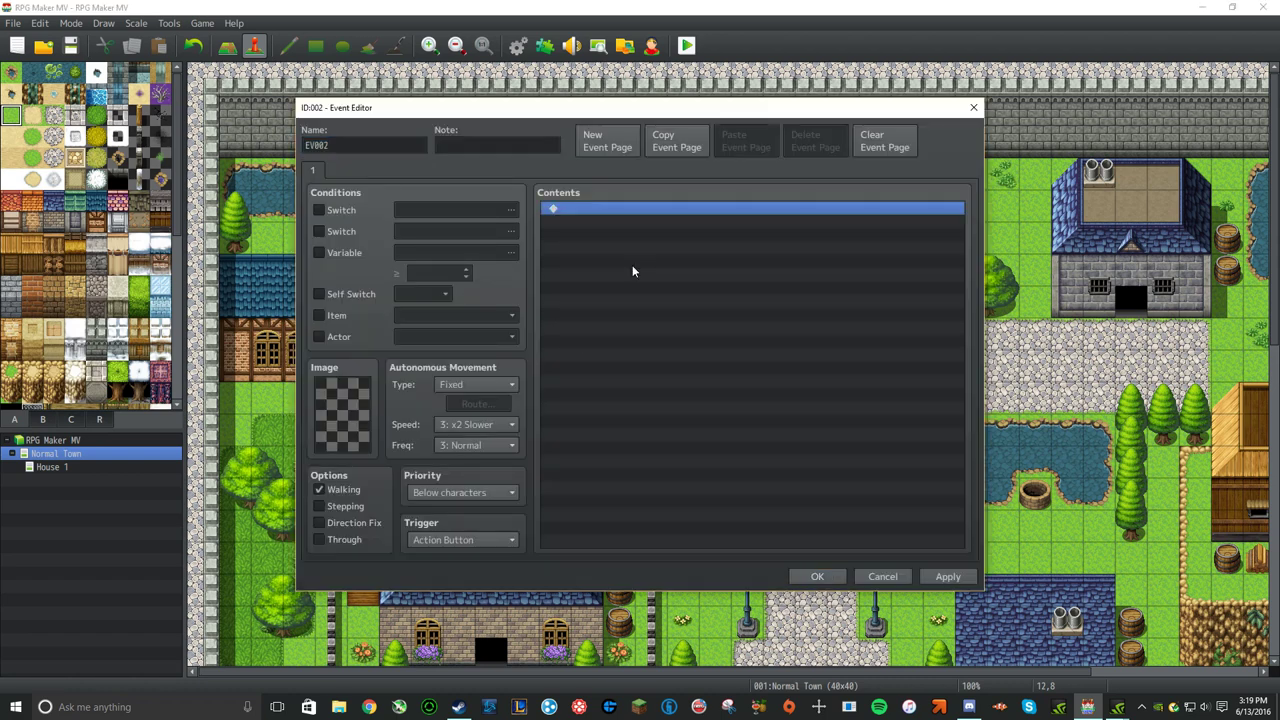
{"action": "double_click", "coordinate": [632, 265]}
{"action": "left_click", "coordinate": [671, 421]}
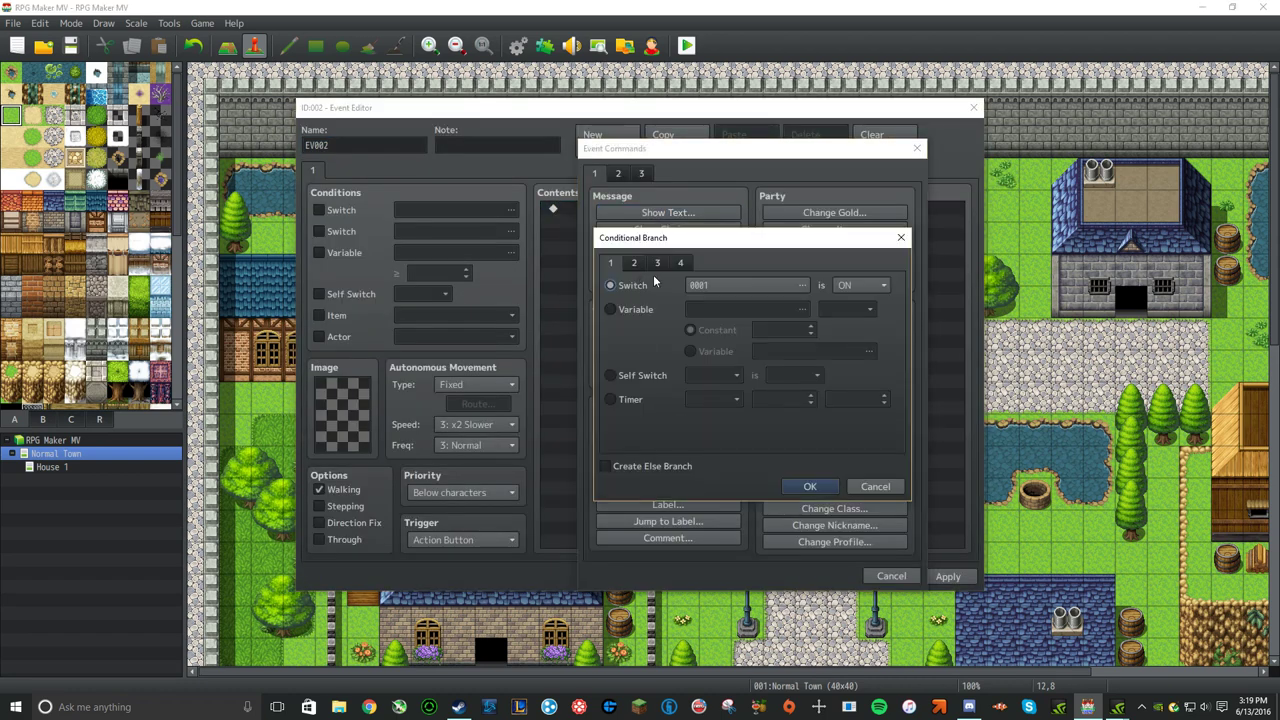
{"action": "left_click", "coordinate": [755, 285]}
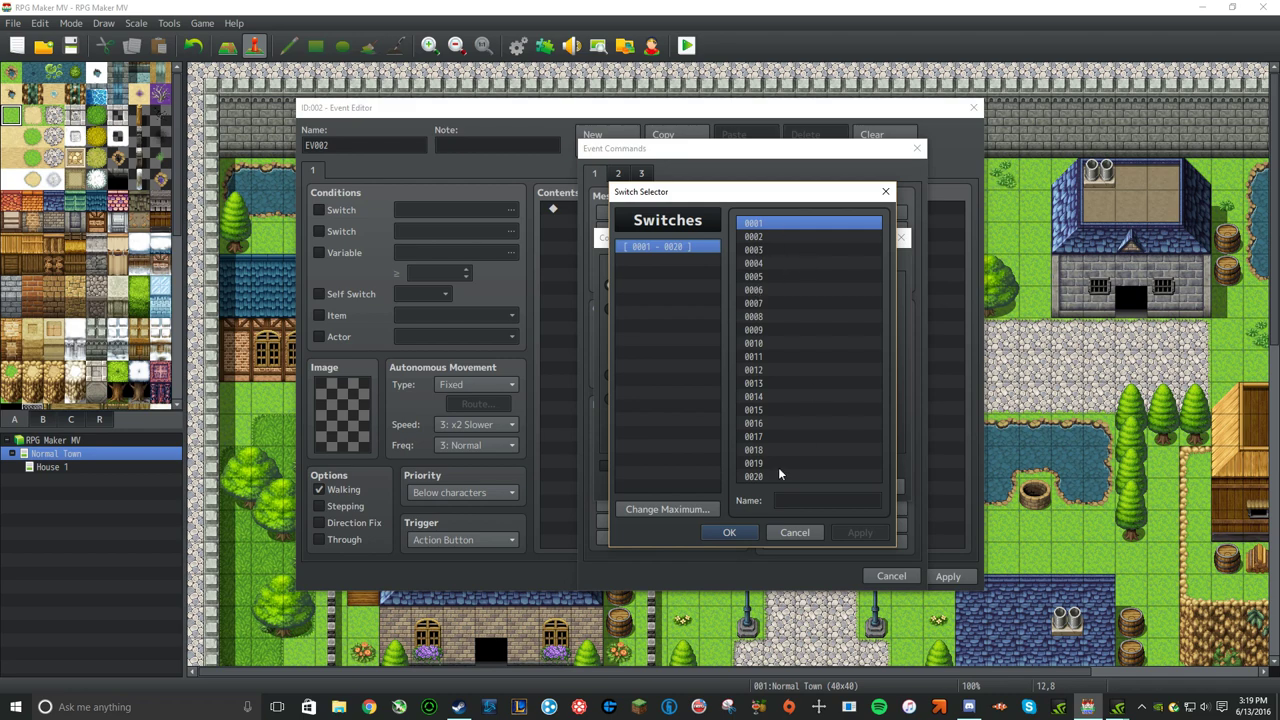
{"action": "left_click", "coordinate": [796, 504]}
{"action": "type", "text": "Switch1"}
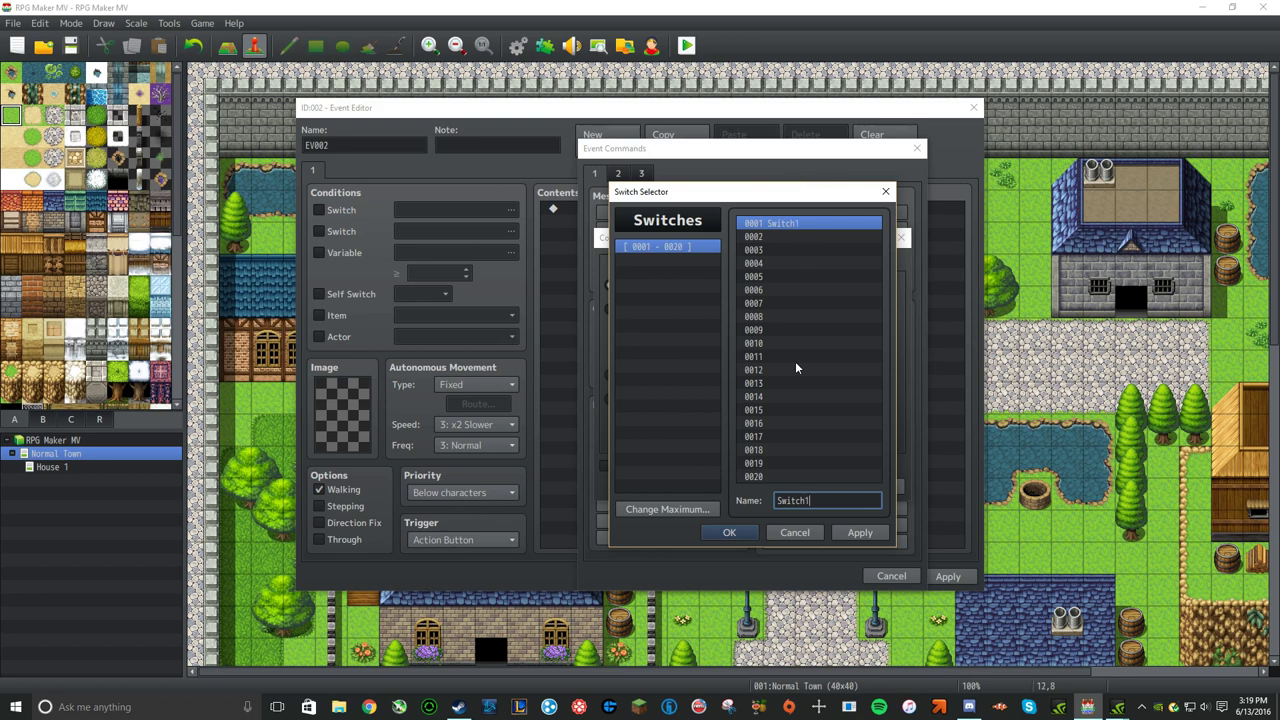
{"action": "left_click", "coordinate": [859, 532]}
{"action": "left_click", "coordinate": [753, 533]}
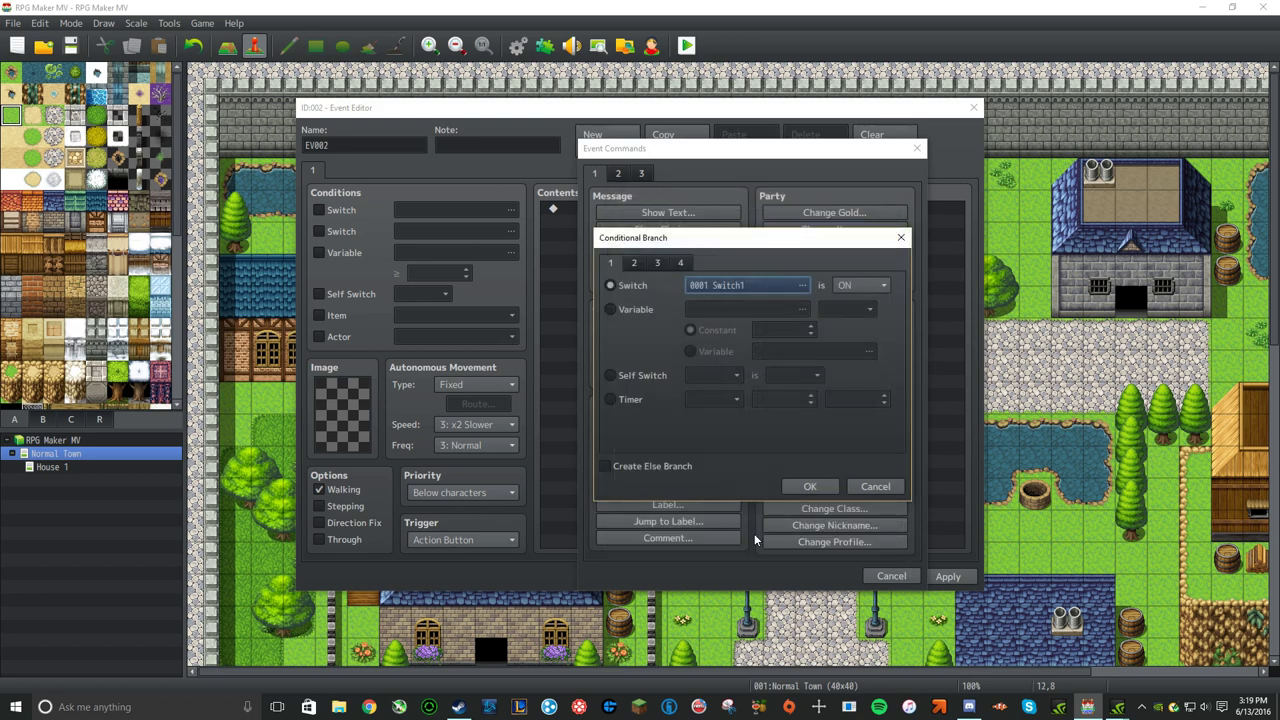
{"action": "left_click", "coordinate": [811, 486]}
- Delete the Switch1 If…End branch and close the event editor without keeping the event
{"action": "left_click", "coordinate": [613, 207]}
{"action": "left_click", "coordinate": [602, 221]}
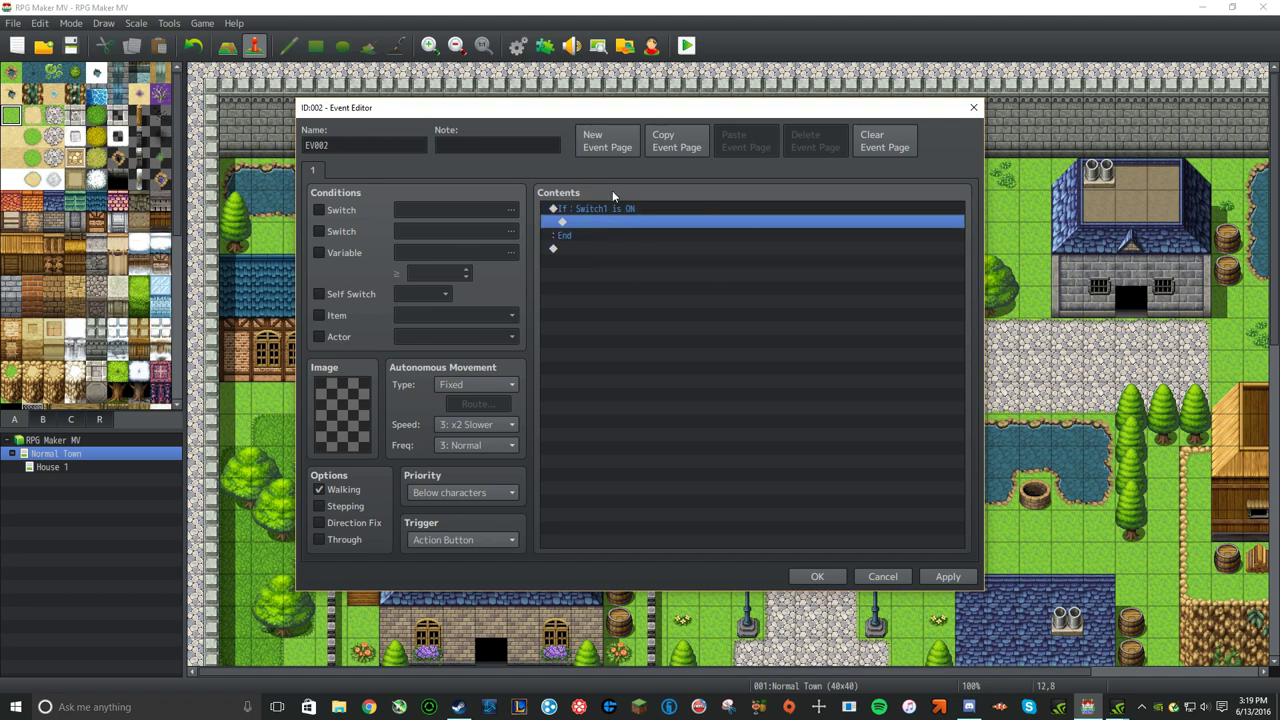
{"action": "left_click", "coordinate": [585, 209]}
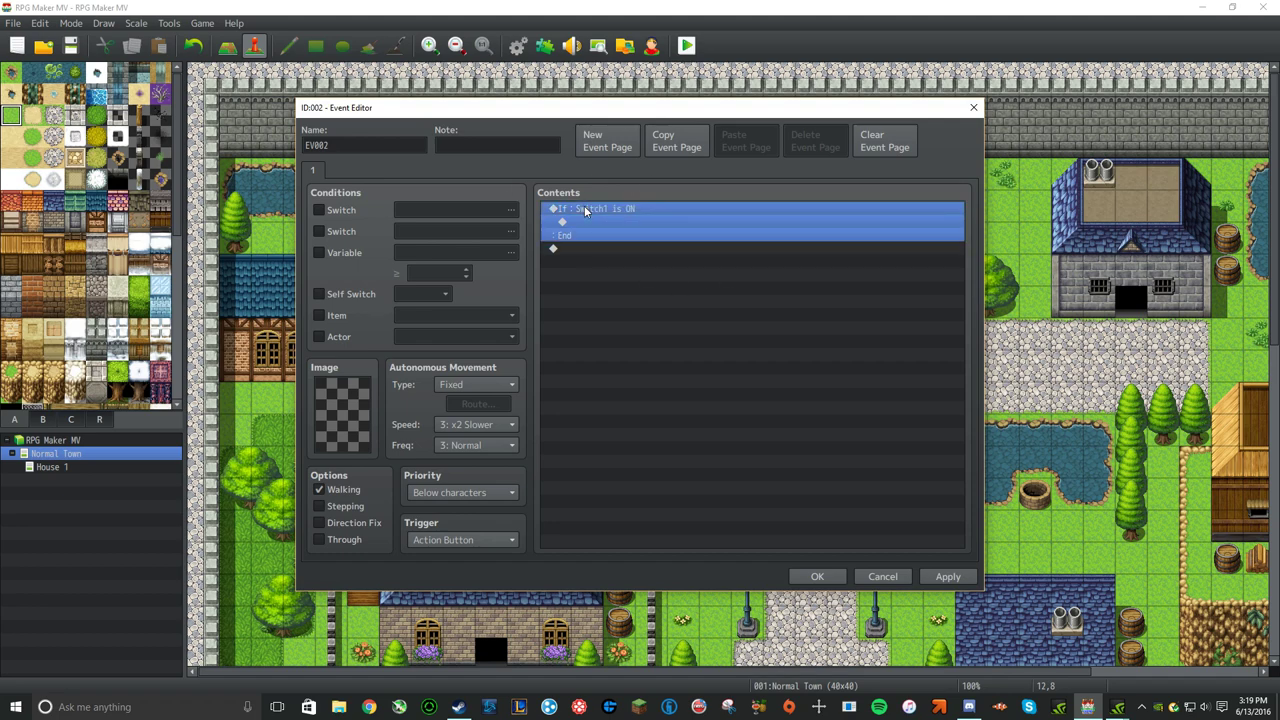
{"action": "key", "text": "Delete"}
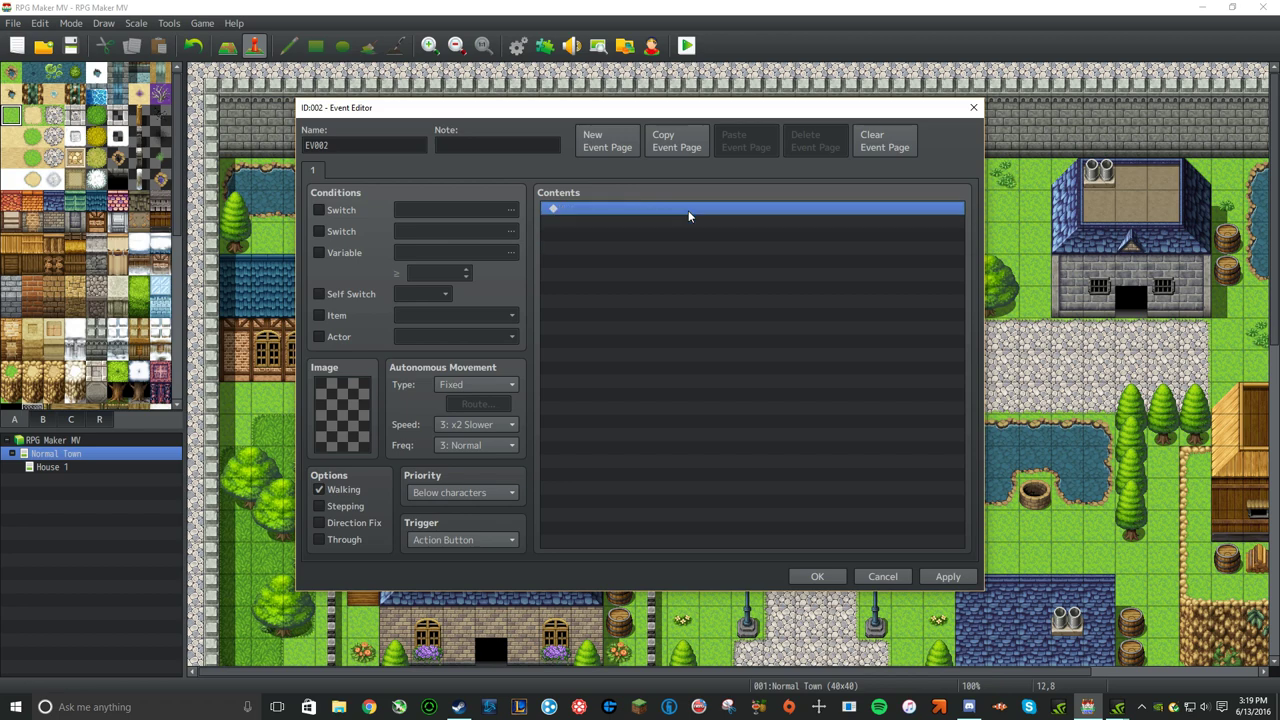
{"action": "left_click", "coordinate": [973, 107]}
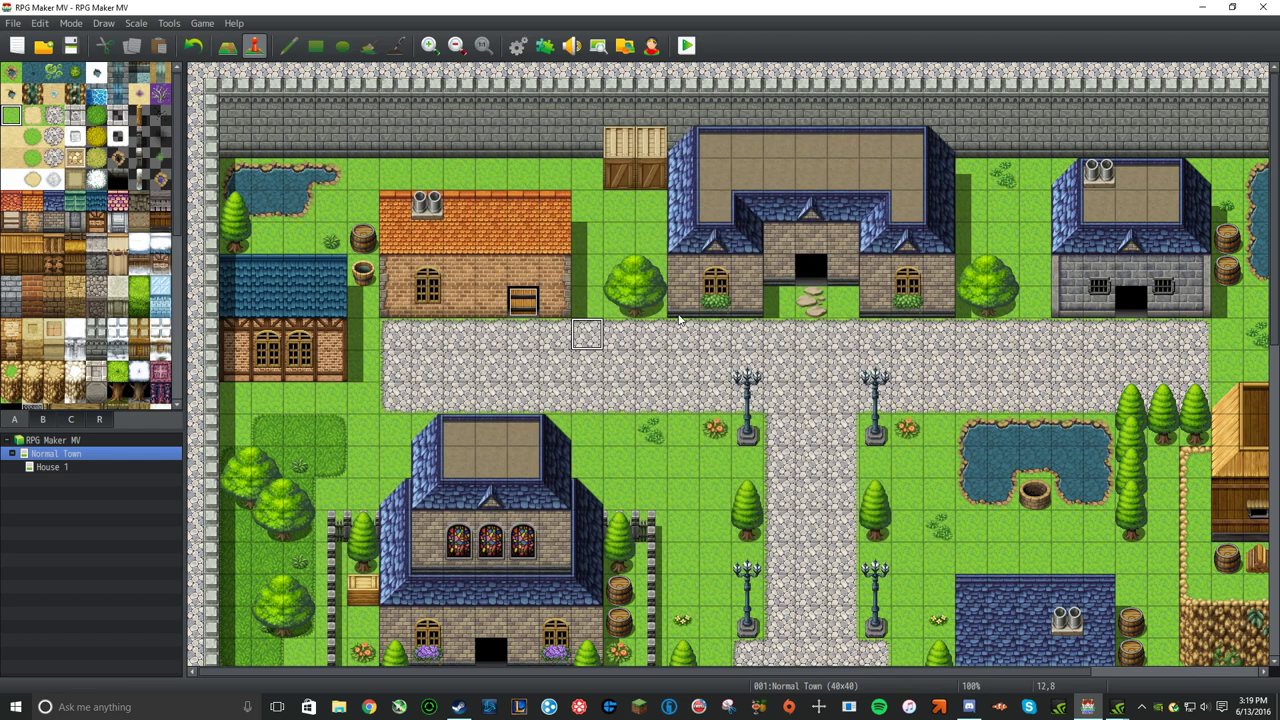
- Scroll around the Normal Town map and select road tile 12,10 for the townsperson
{"action": "middle_click", "coordinate": [554, 343]}
{"action": "scroll", "coordinate": [512, 316], "scroll_direction": "left", "scroll_amount": 4}
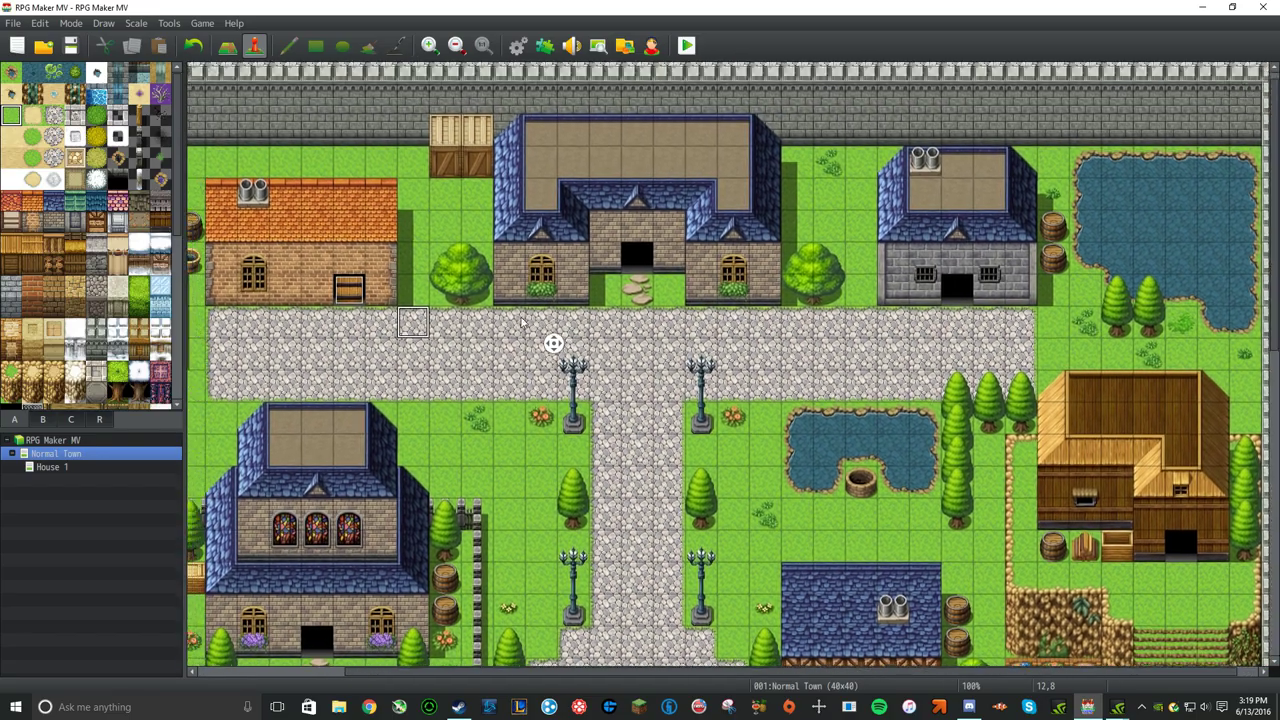
{"action": "middle_click", "coordinate": [512, 316]}
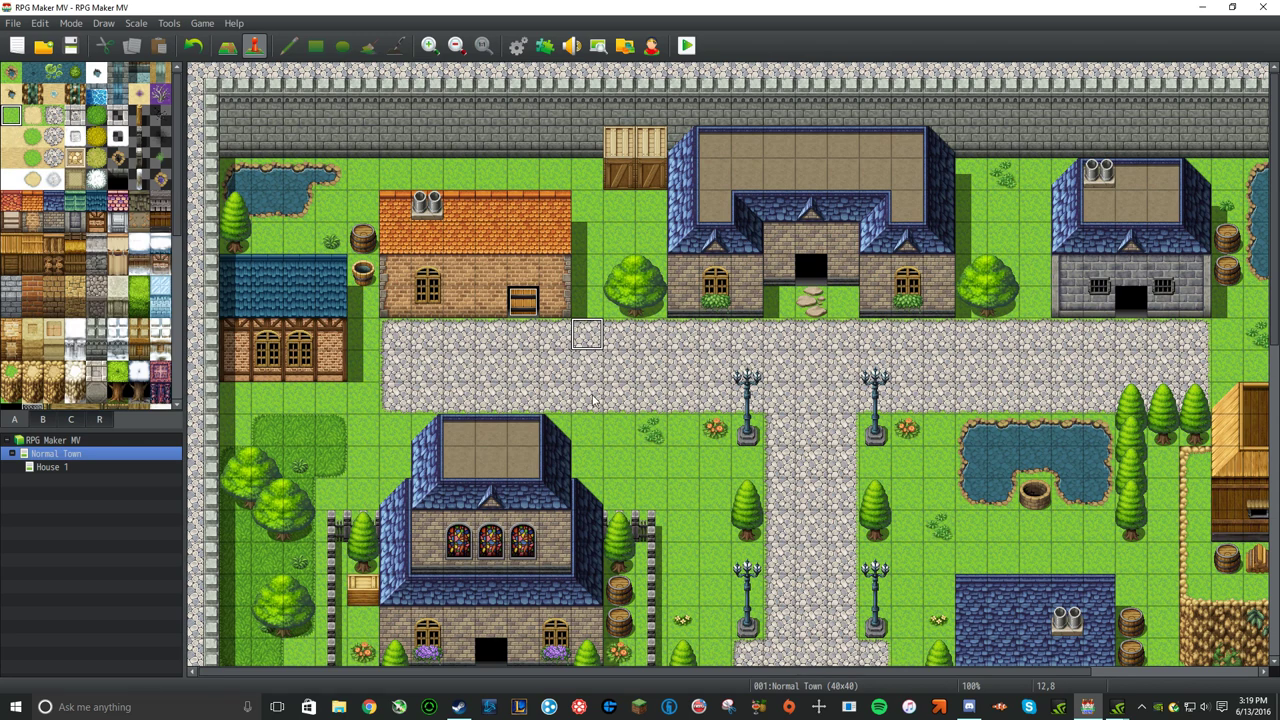
{"action": "left_click", "coordinate": [591, 399]}
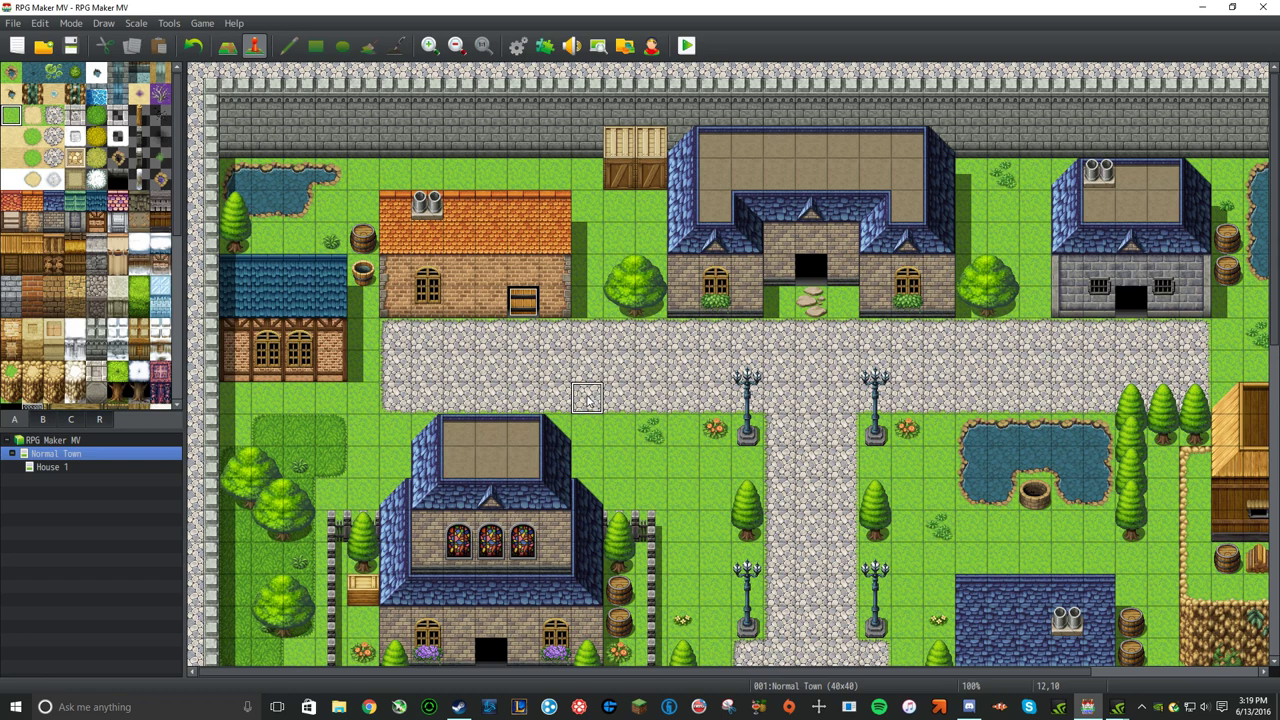
- Create event EV002 at road tile 12,10 using the brown-haired boy sprite from People1
{"action": "double_click", "coordinate": [587, 400]}
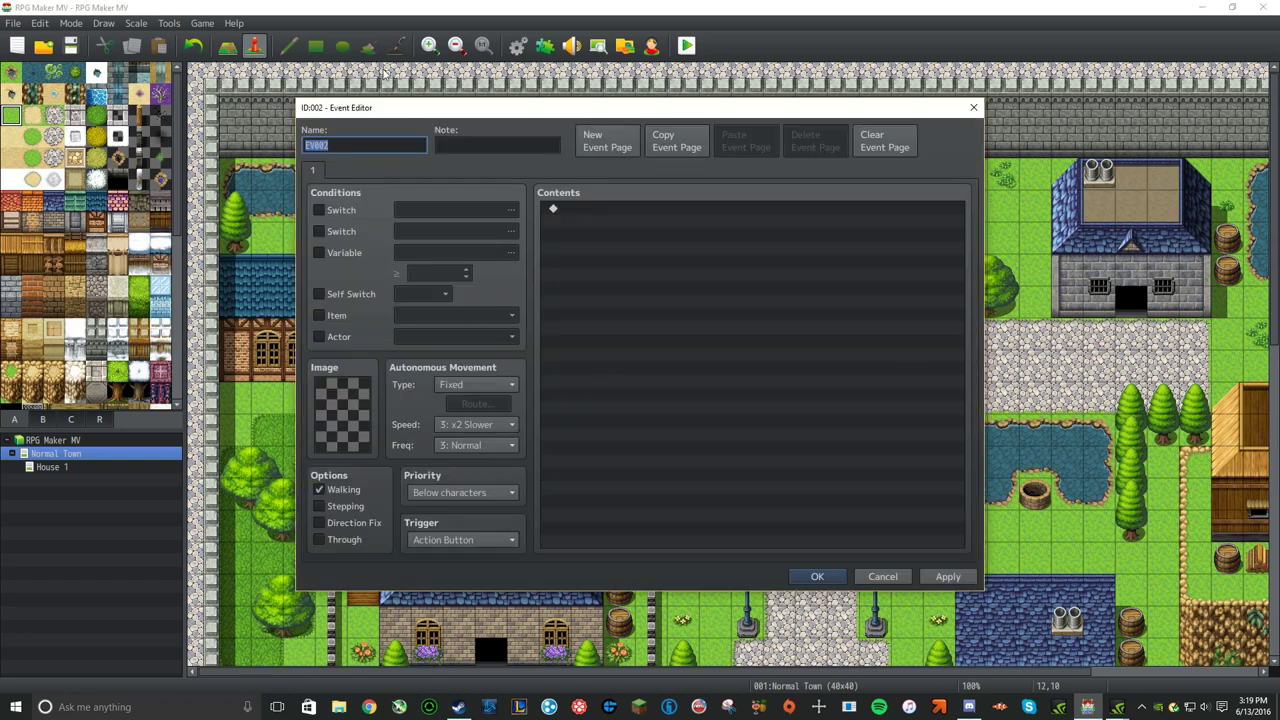
{"action": "double_click", "coordinate": [351, 412]}
{"action": "left_click", "coordinate": [428, 229]}
{"action": "left_click", "coordinate": [441, 297]}
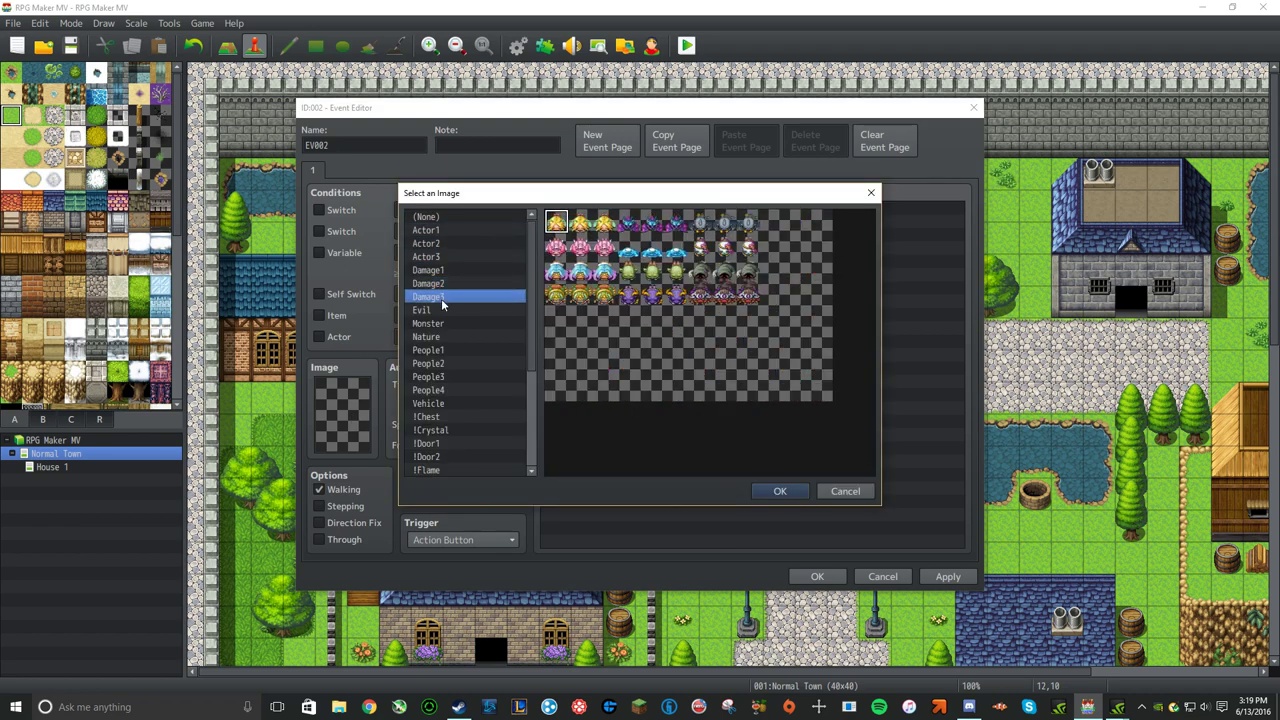
{"action": "left_click", "coordinate": [437, 350]}
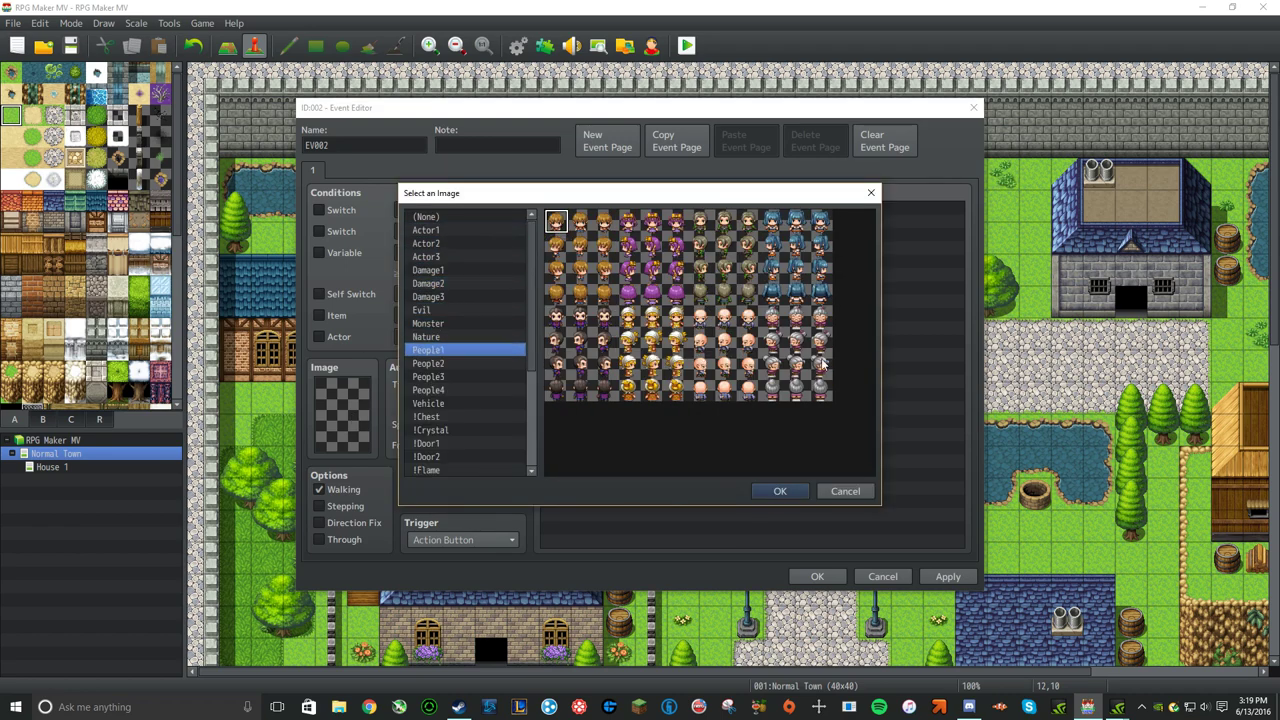
{"action": "left_click", "coordinate": [580, 221]}
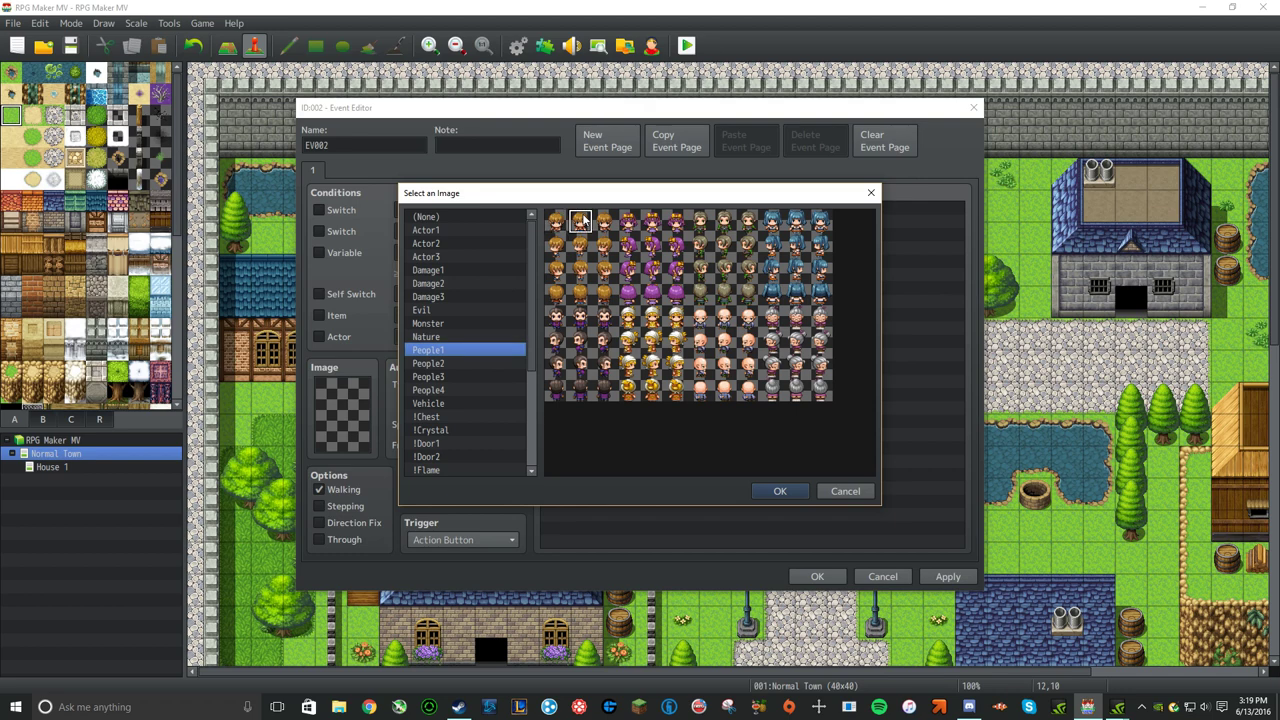
{"action": "left_click", "coordinate": [783, 490]}
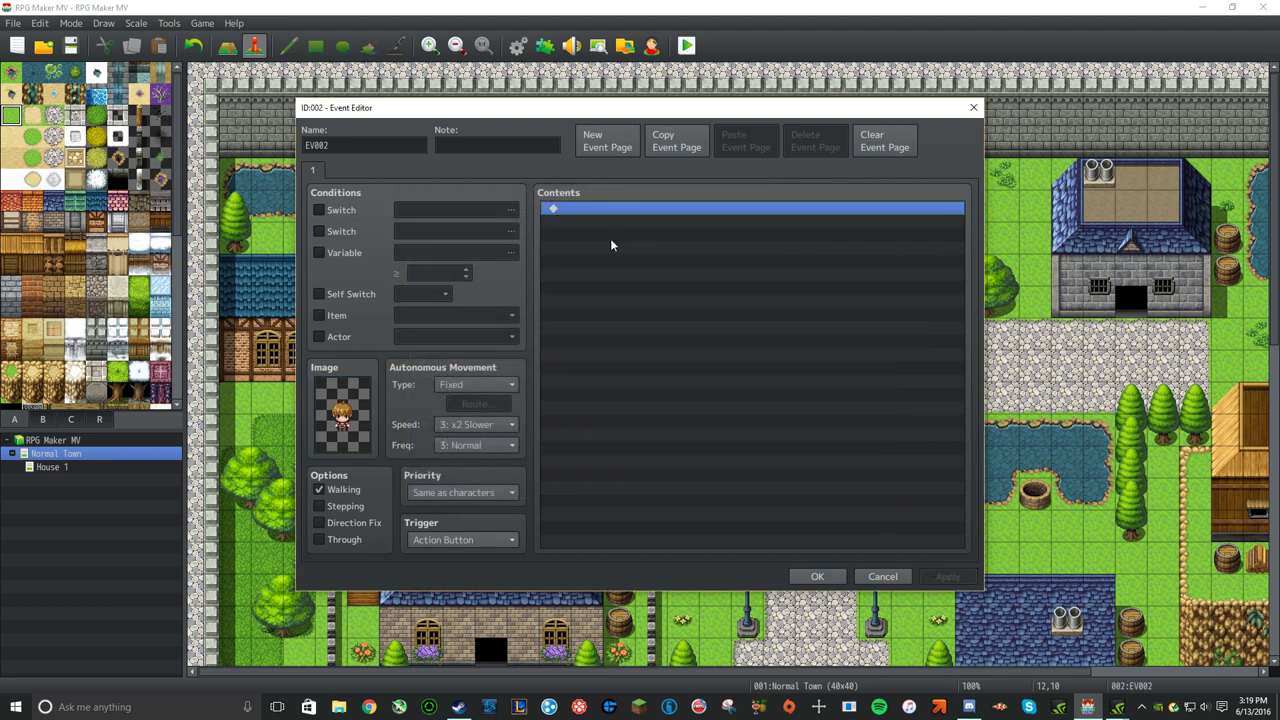
{"action": "double_click", "coordinate": [662, 276]}
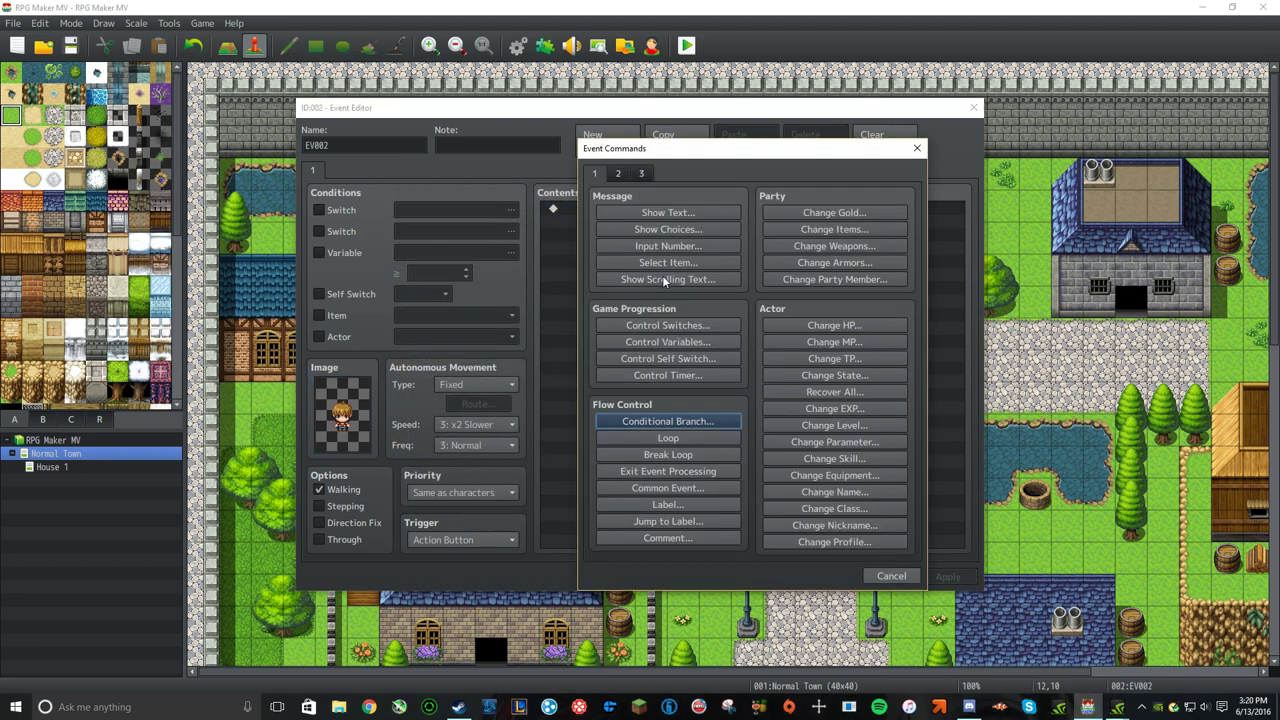
- Add a Show Text message with the boy's People1 face saying 'I can't find my grandpa. Can you help me find him?'
{"action": "left_click", "coordinate": [648, 214]}
{"action": "double_click", "coordinate": [618, 334]}
{"action": "left_click", "coordinate": [552, 316]}
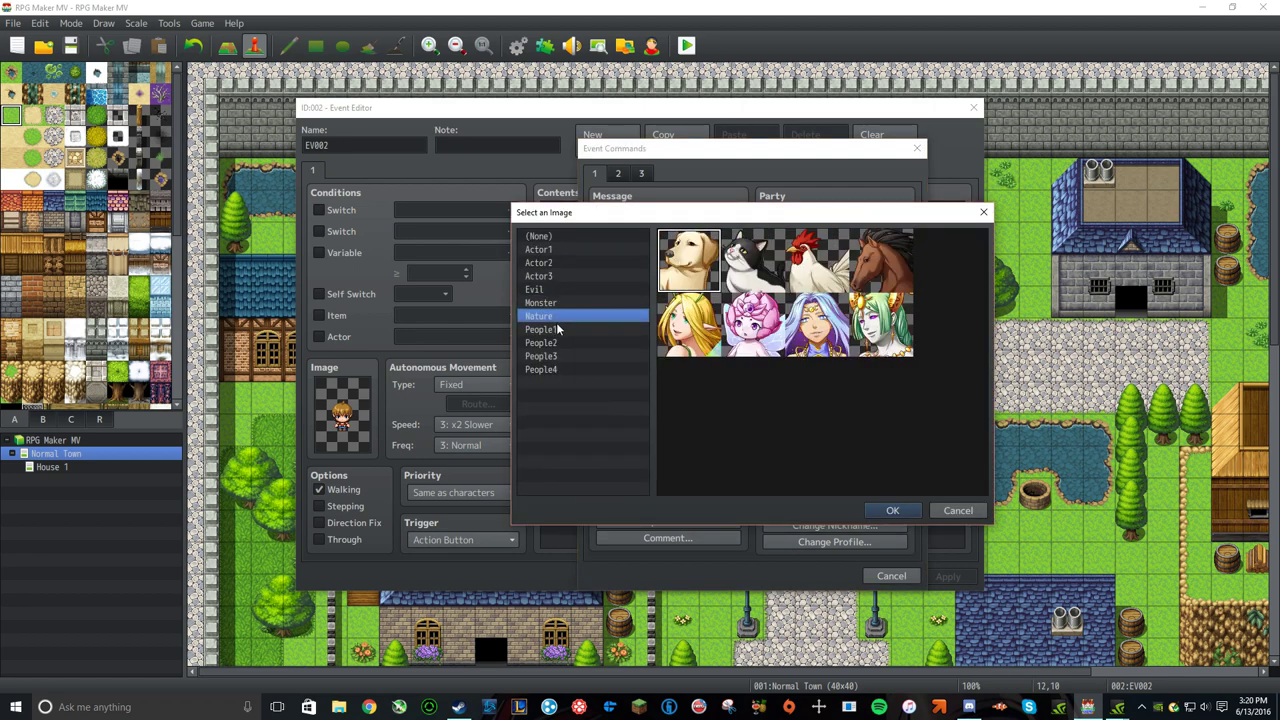
{"action": "left_click", "coordinate": [548, 329]}
{"action": "left_click", "coordinate": [686, 274]}
{"action": "left_click", "coordinate": [900, 510]}
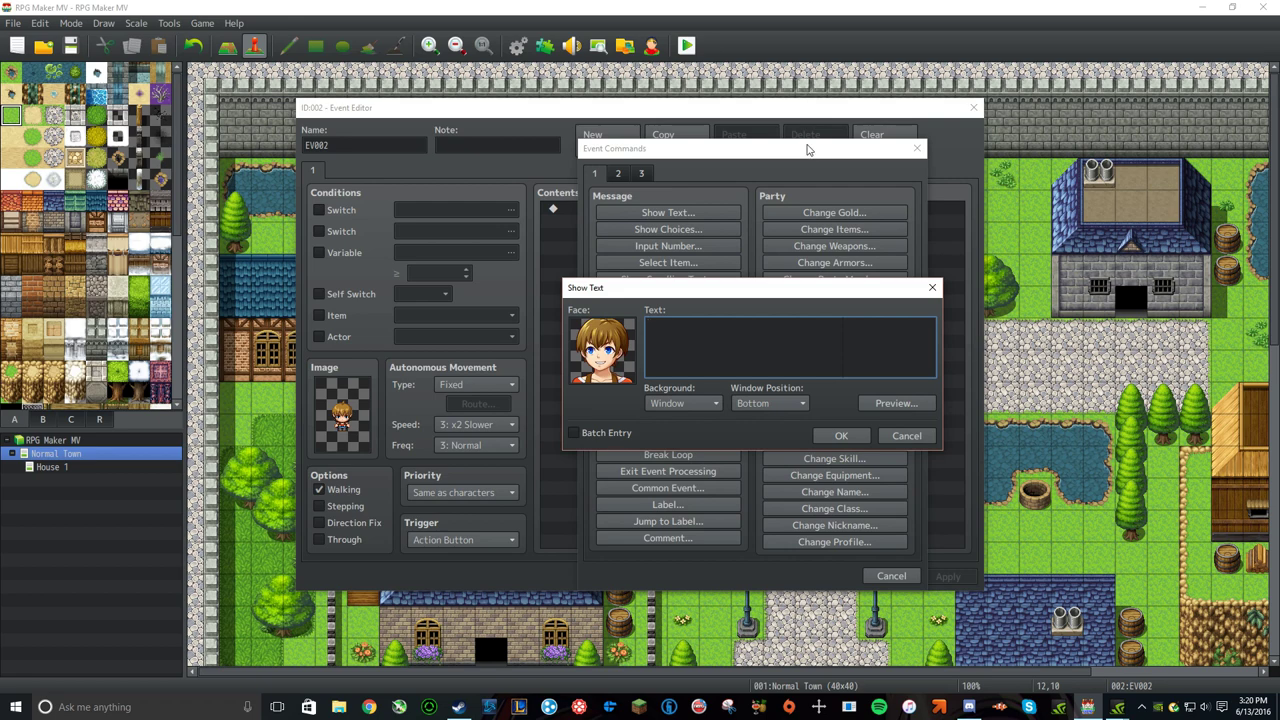
{"action": "type", "text": "I can't find my grandpa. Can you help me find him?"}
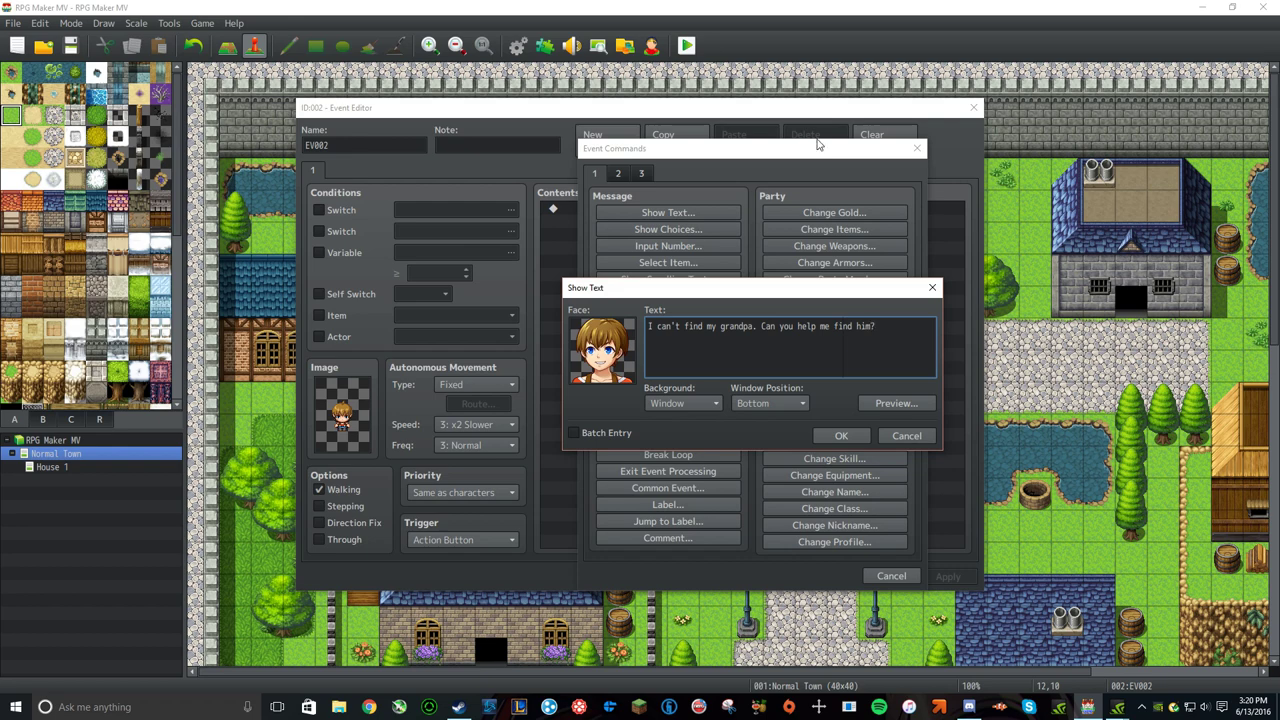
{"action": "left_click", "coordinate": [915, 405]}
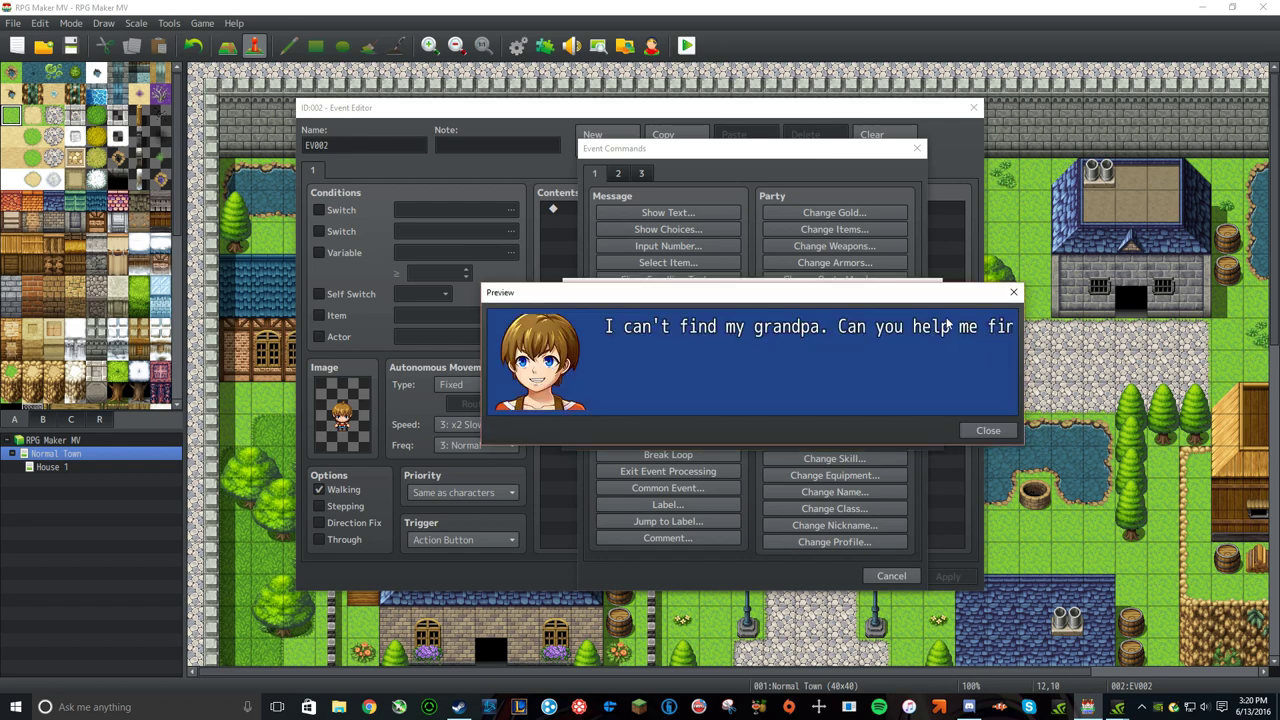
{"action": "left_click", "coordinate": [988, 430]}
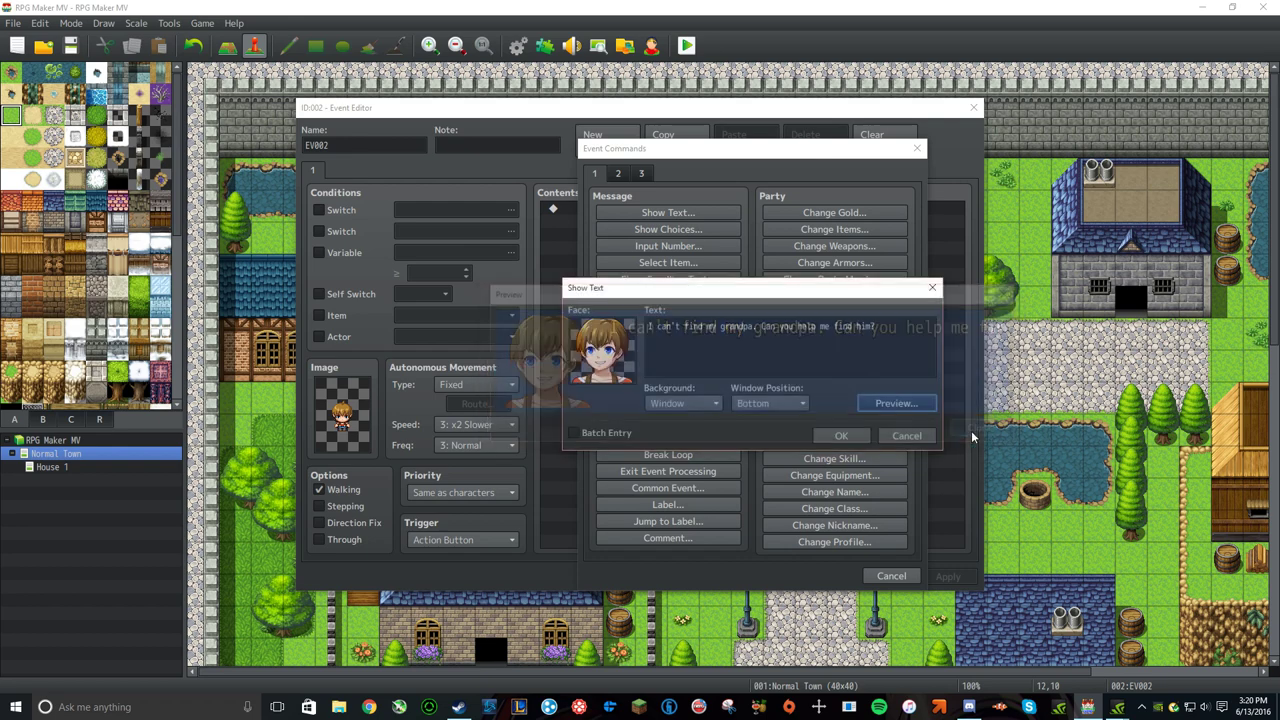
- Move 'find him?' onto a second line, preview the message, and apply it to EV002
{"action": "left_click", "coordinate": [835, 325]}
{"action": "key", "text": "Return"}
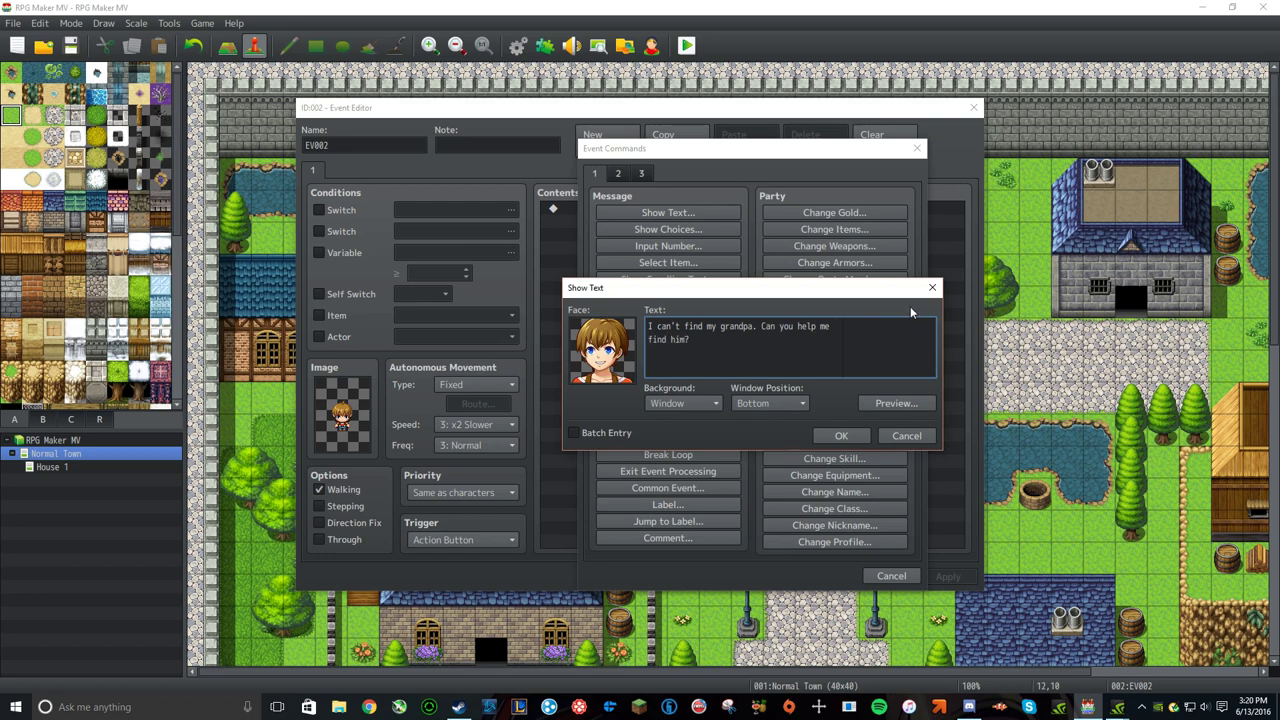
{"action": "left_click", "coordinate": [897, 404]}
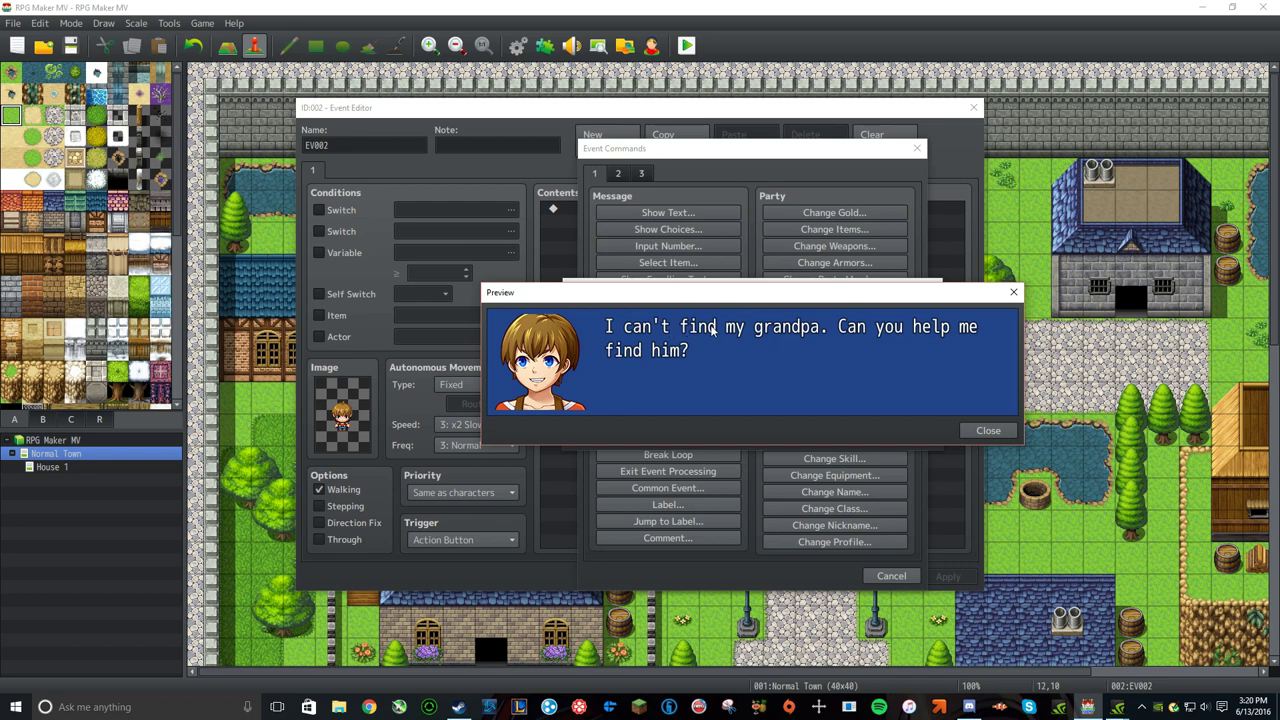
{"action": "left_click", "coordinate": [985, 431]}
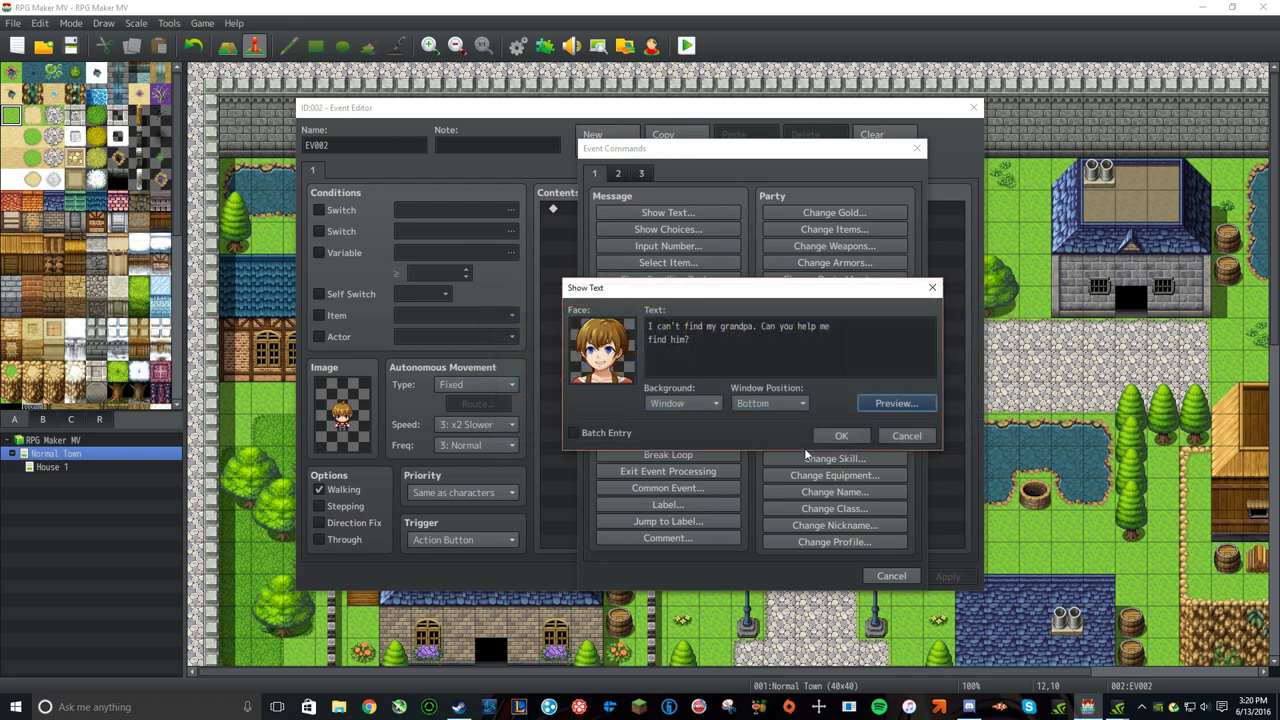
{"action": "left_click", "coordinate": [830, 438]}
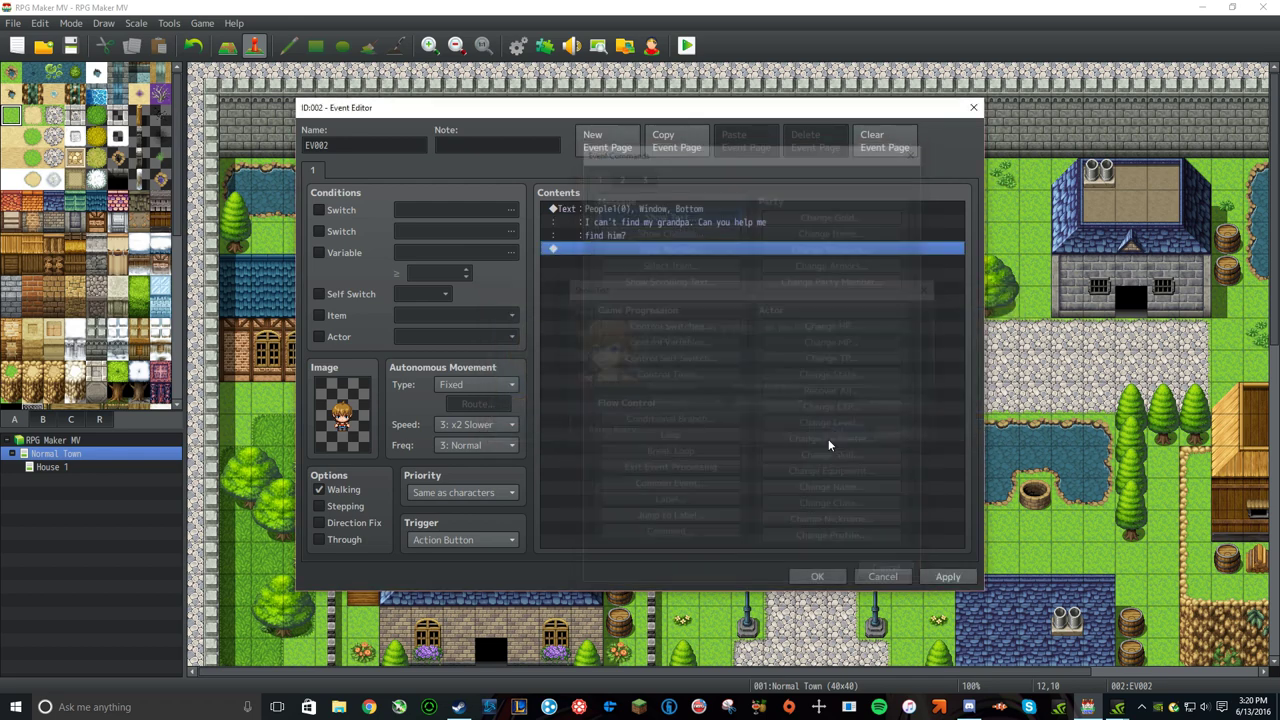
{"action": "left_click", "coordinate": [947, 577]}
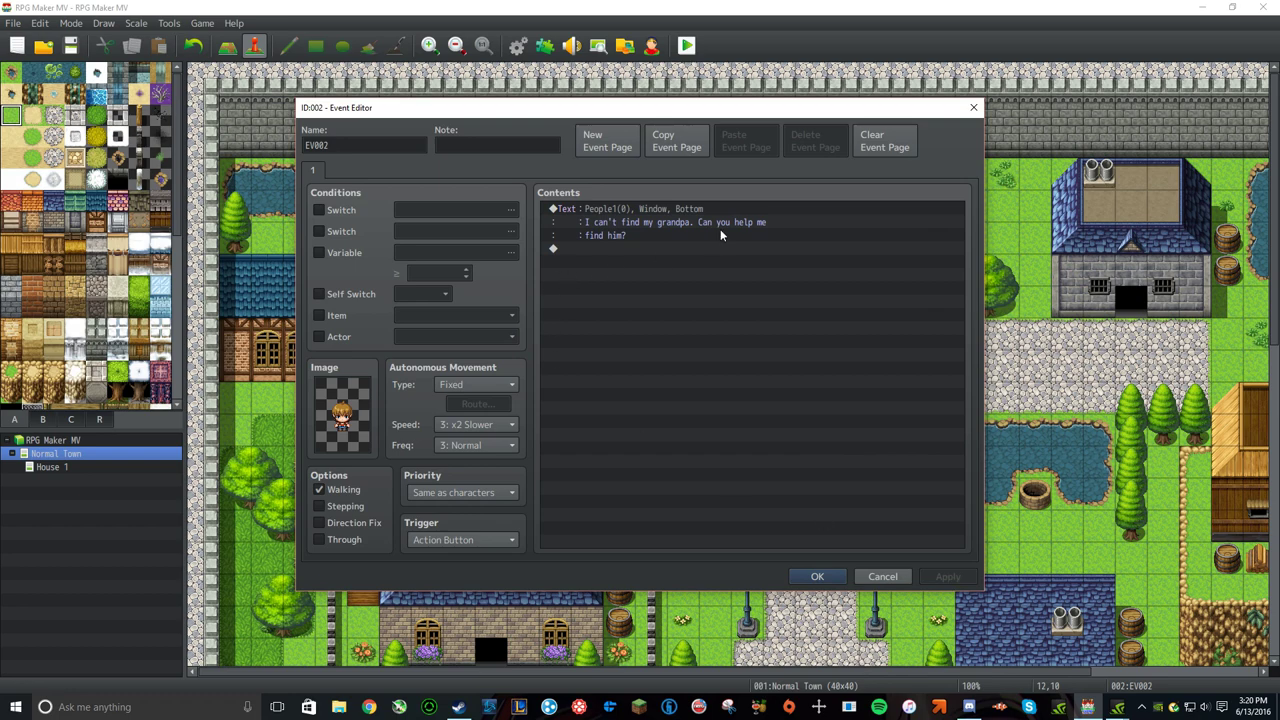
{"action": "left_click", "coordinate": [678, 208]}
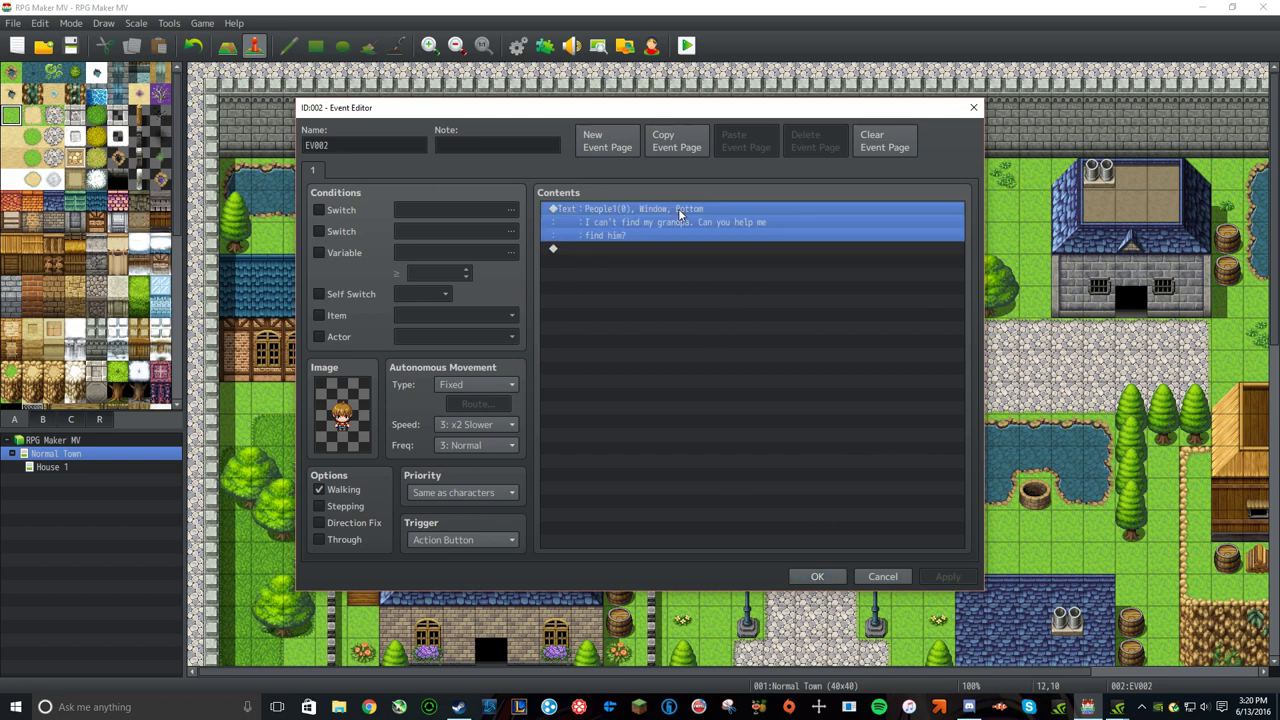